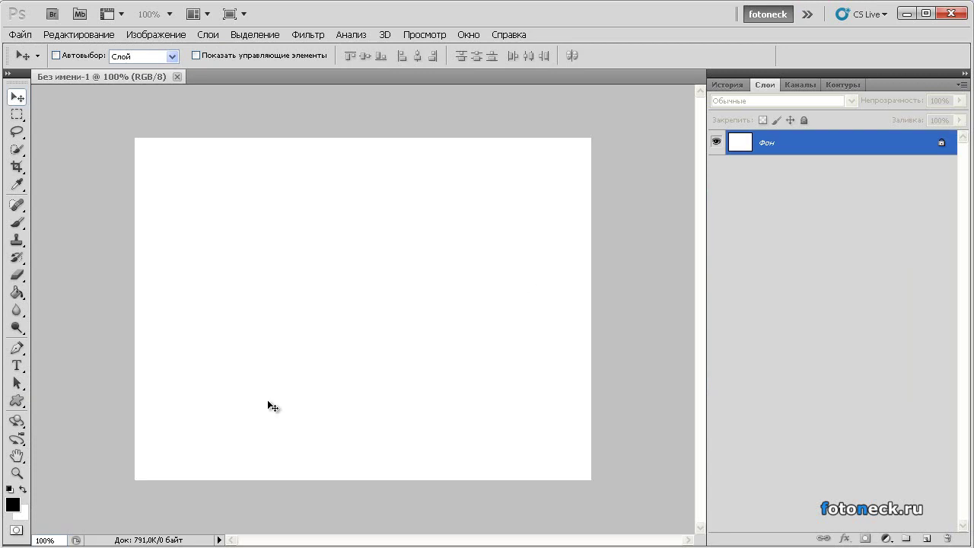
# Set the foreground colour to #007bfe and fill the background layer with it using the Paint Bucket.
pyautogui.click(12, 505)
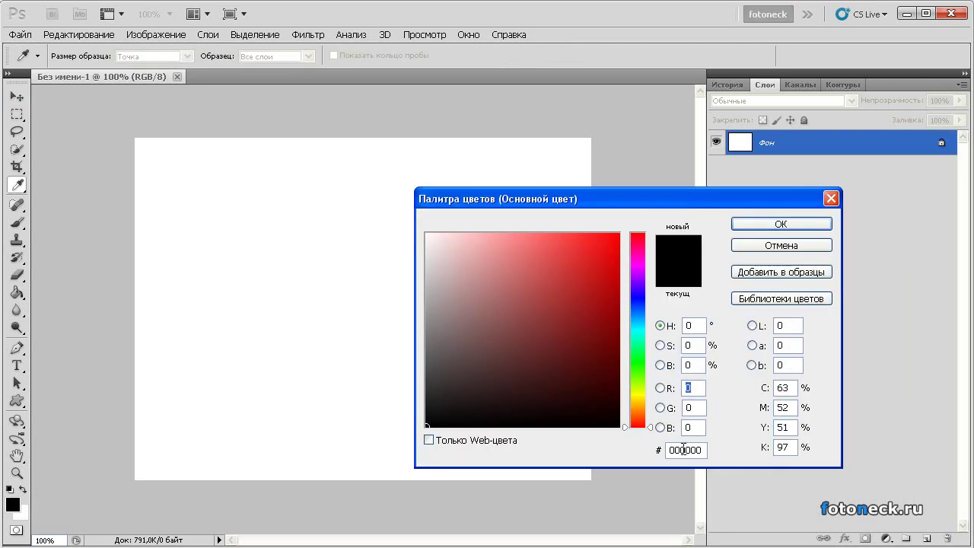
pyautogui.click(685, 450)
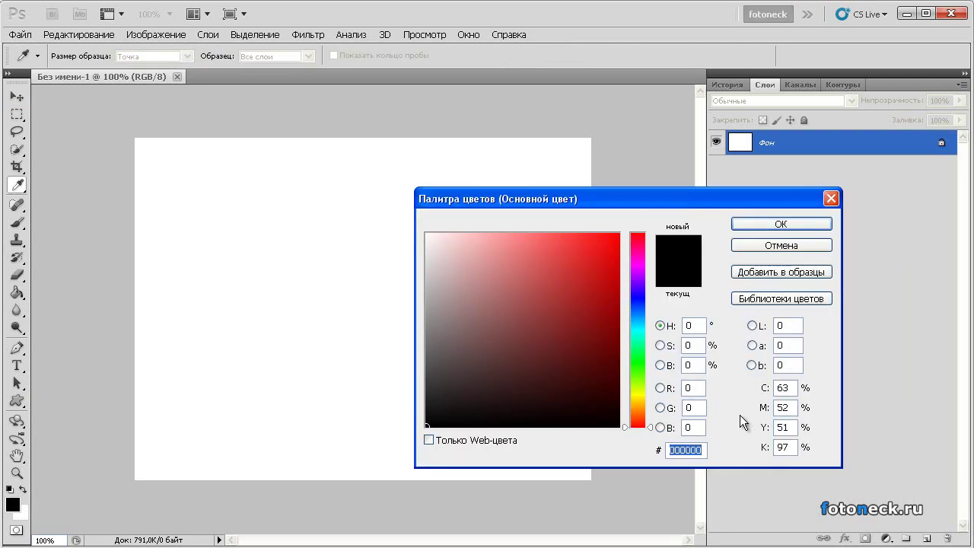
pyautogui.write('007bfe')
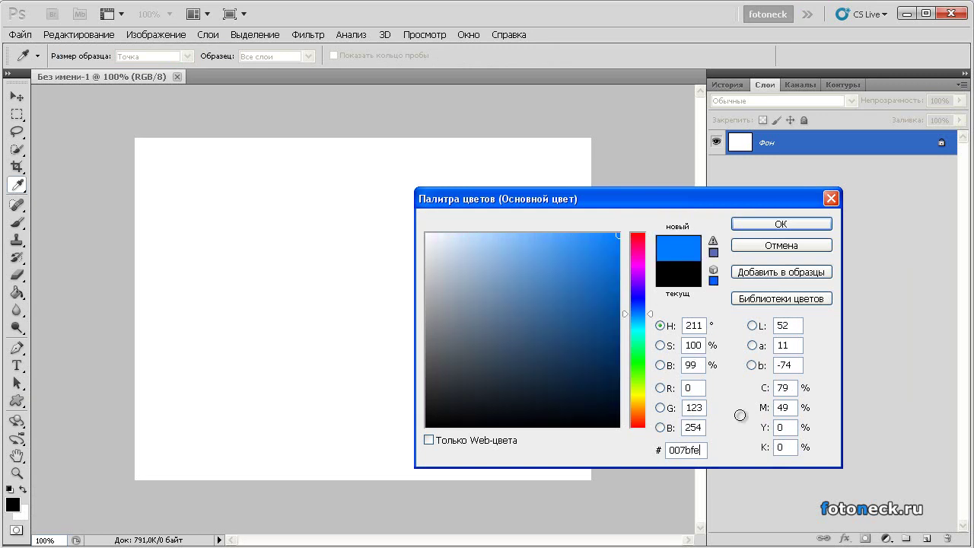
pyautogui.click(778, 221)
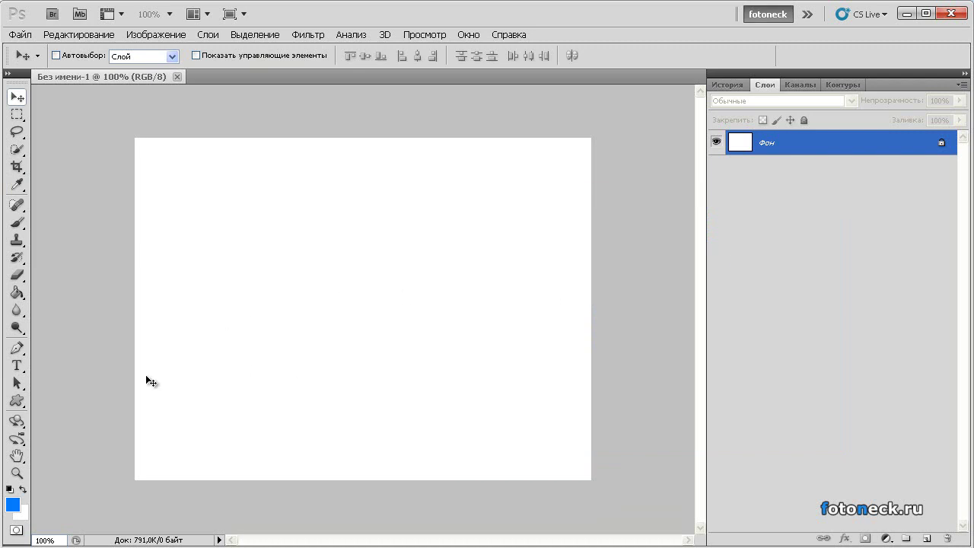
pyautogui.moveTo(17, 295); pyautogui.dragTo(87, 313)
pyautogui.click(379, 314)
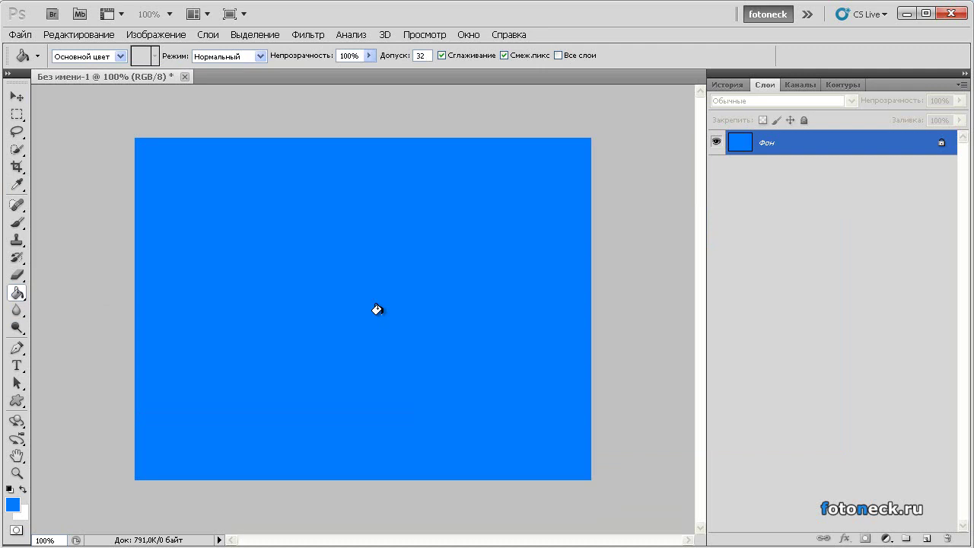
# Apply the Add Noise filter to the background with a 15% amount, uniform distribution and monochromatic noise.
pyautogui.press('v')
pyautogui.click(306, 38)
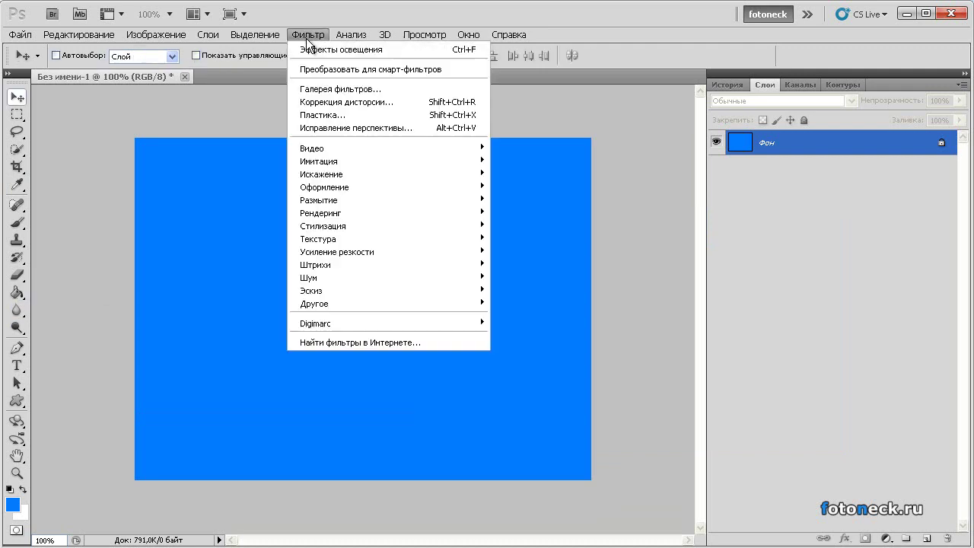
pyautogui.moveTo(485, 283)
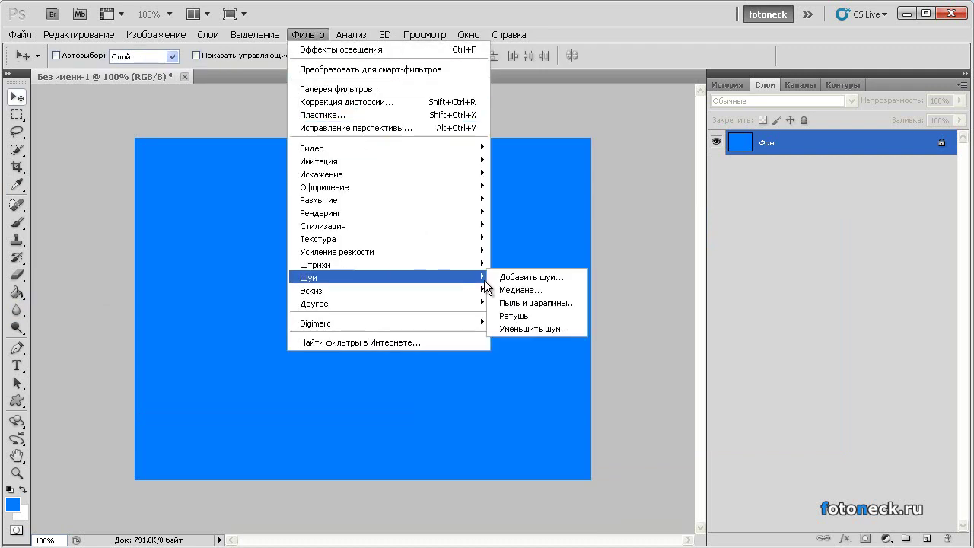
pyautogui.click(531, 276)
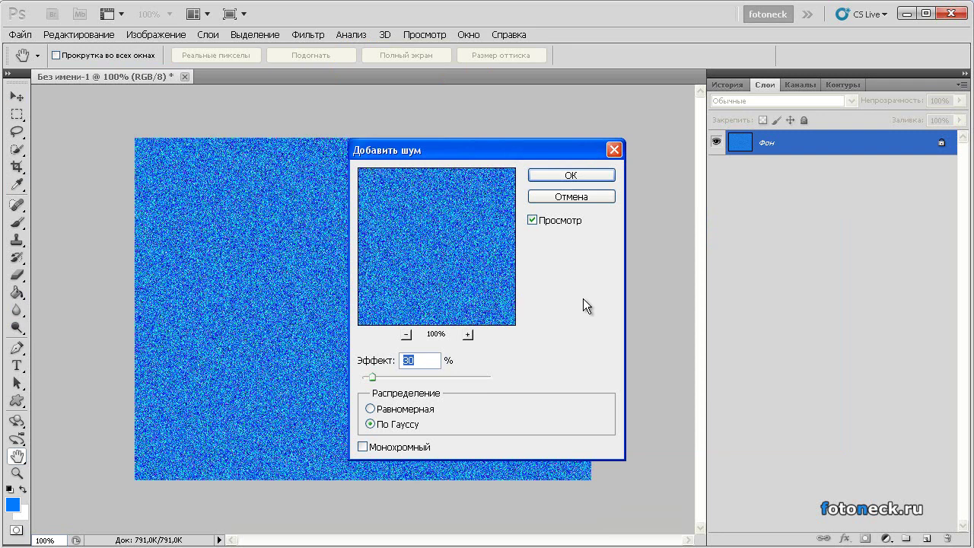
pyautogui.write('15')
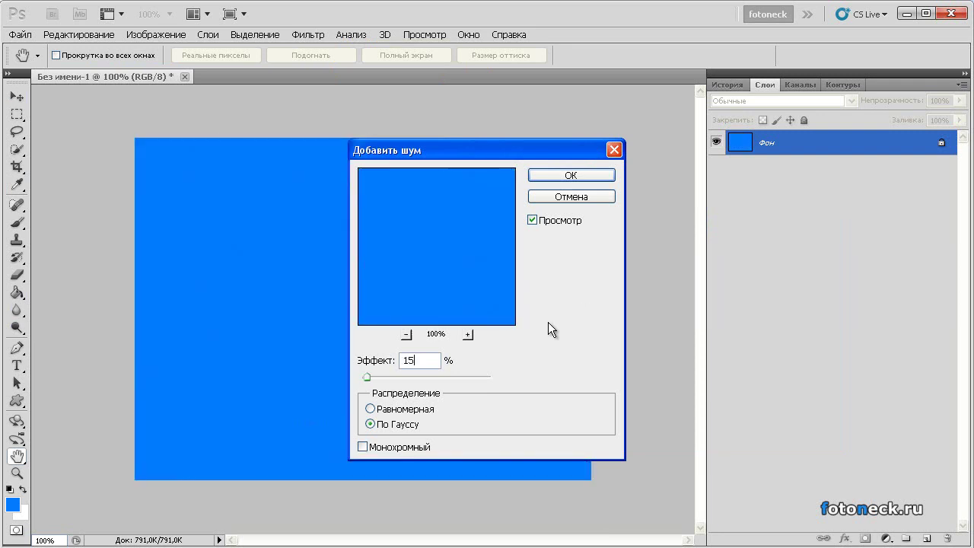
pyautogui.click(406, 408)
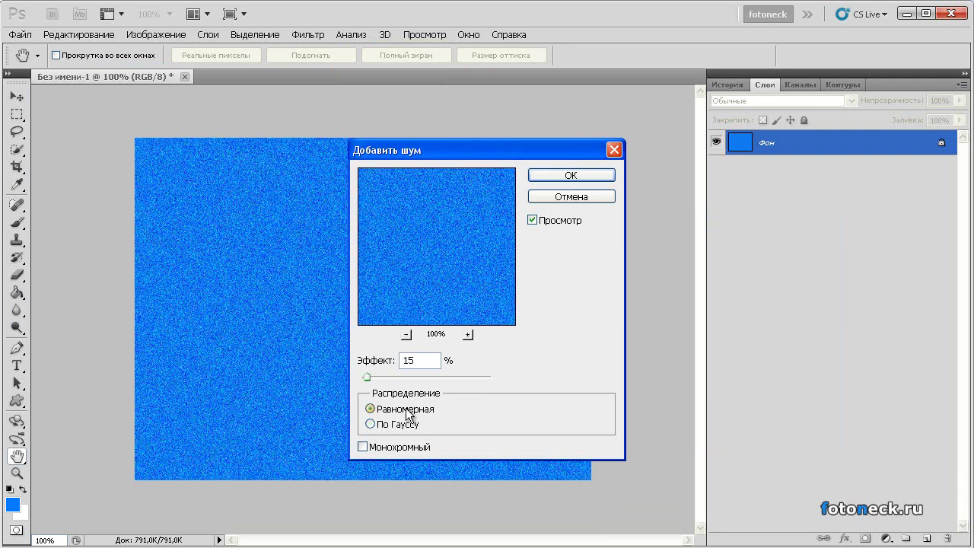
pyautogui.click(385, 448)
pyautogui.click(571, 176)
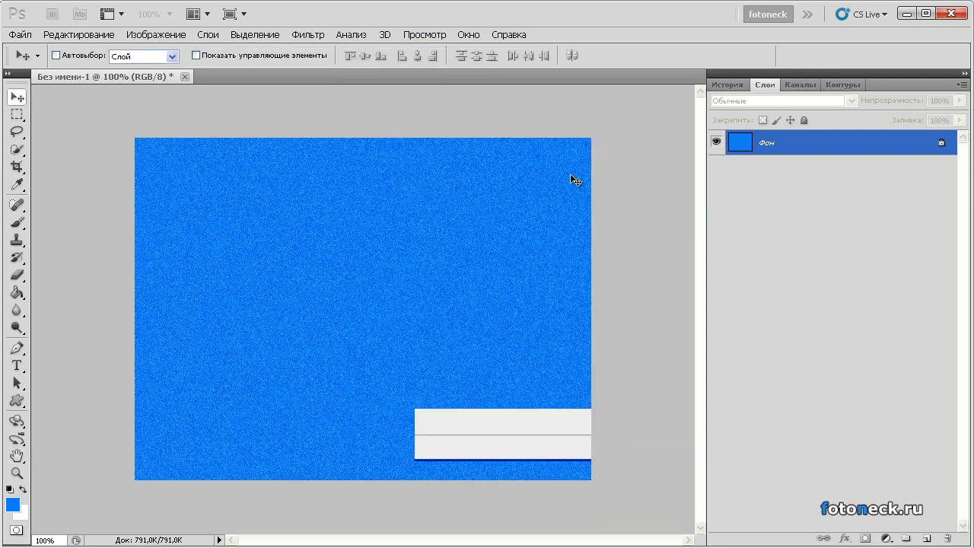
# Apply the Lighting Effects filter with an Omni light (Лампочка), setting both intensity and ambience to 5.
pyautogui.click(314, 36)
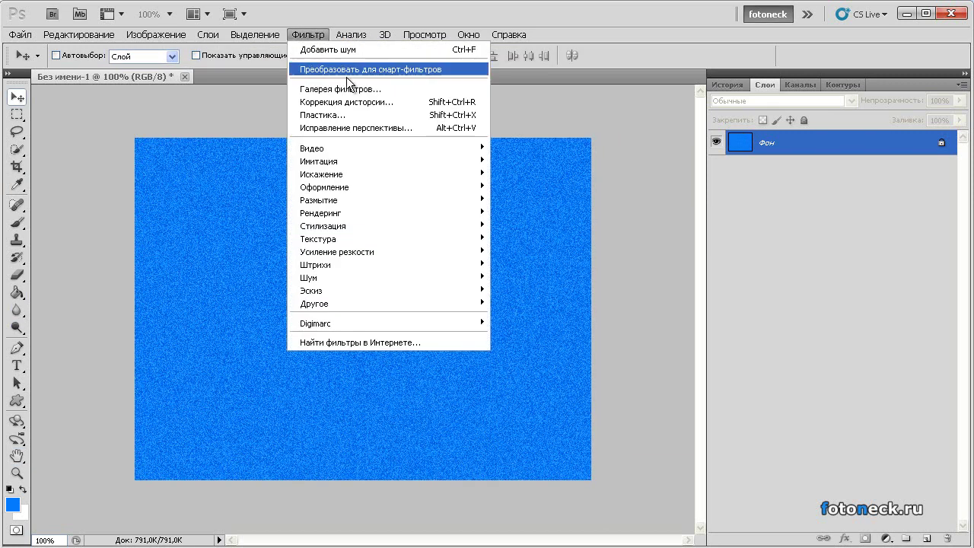
pyautogui.moveTo(436, 211)
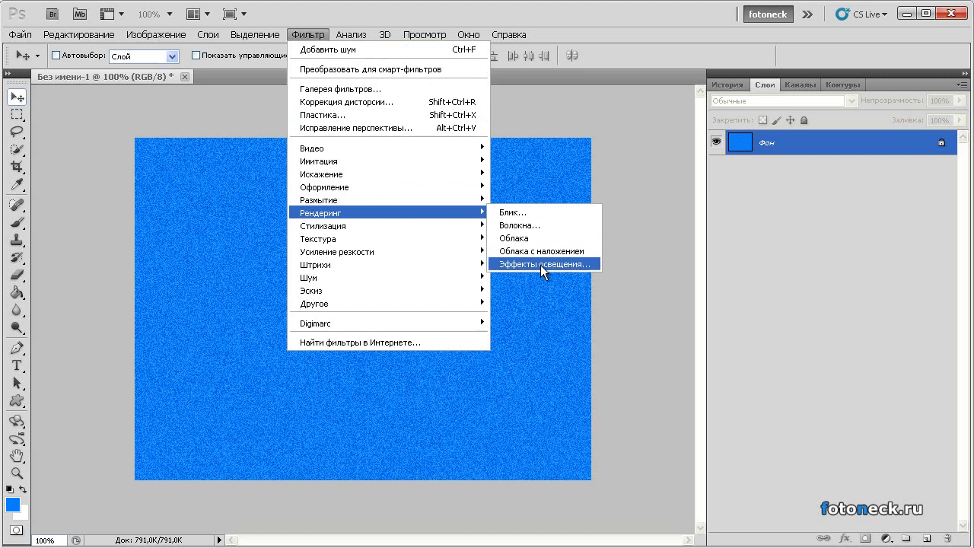
pyautogui.click(540, 265)
pyautogui.click(568, 201)
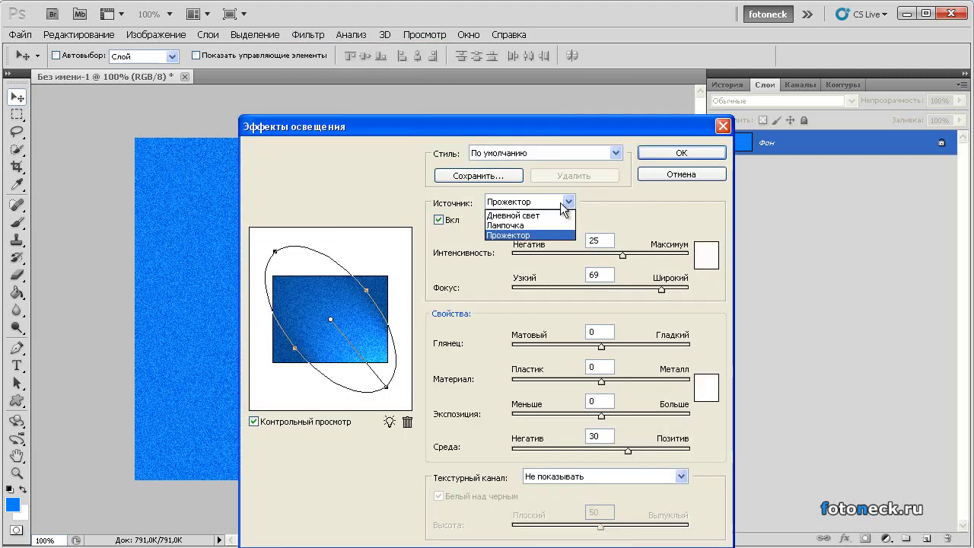
pyautogui.click(537, 226)
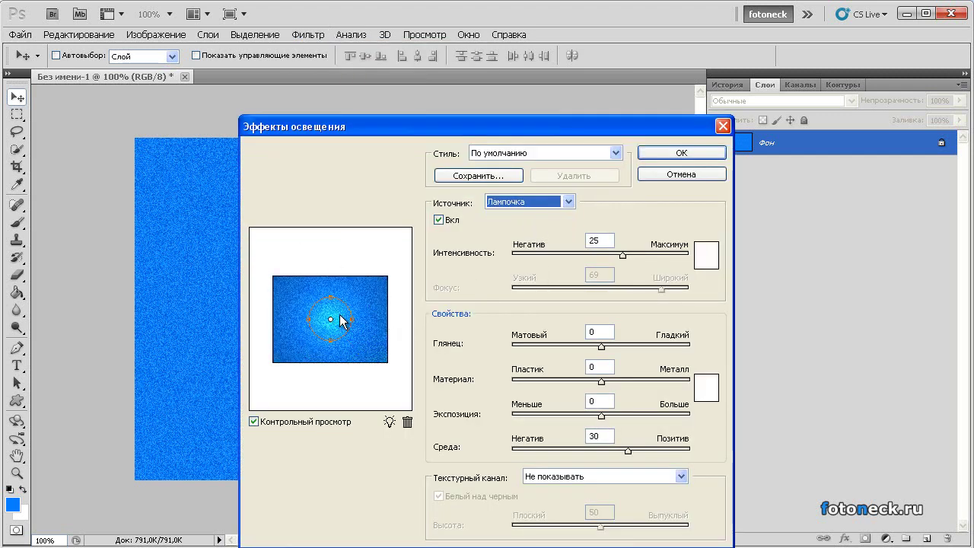
pyautogui.click(598, 240)
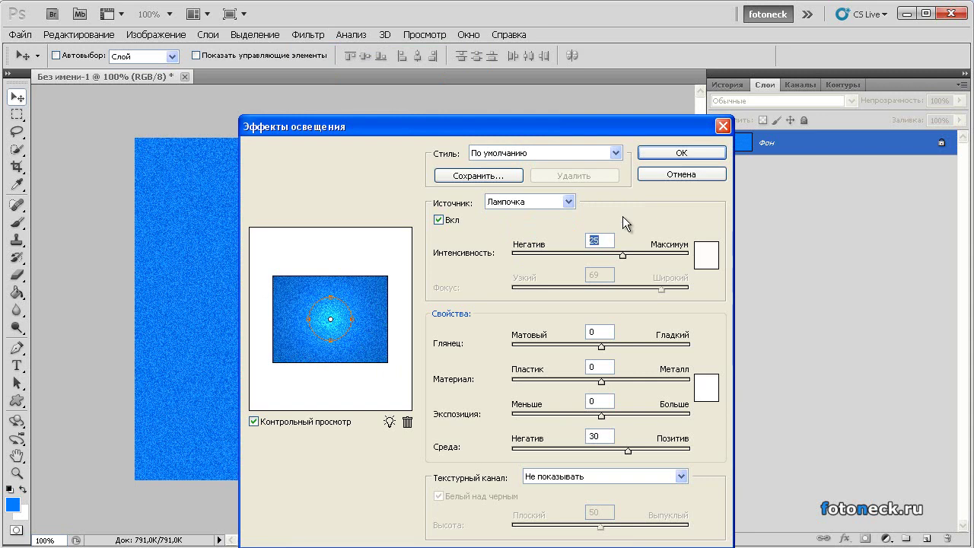
pyautogui.click(599, 435)
pyautogui.write('5')
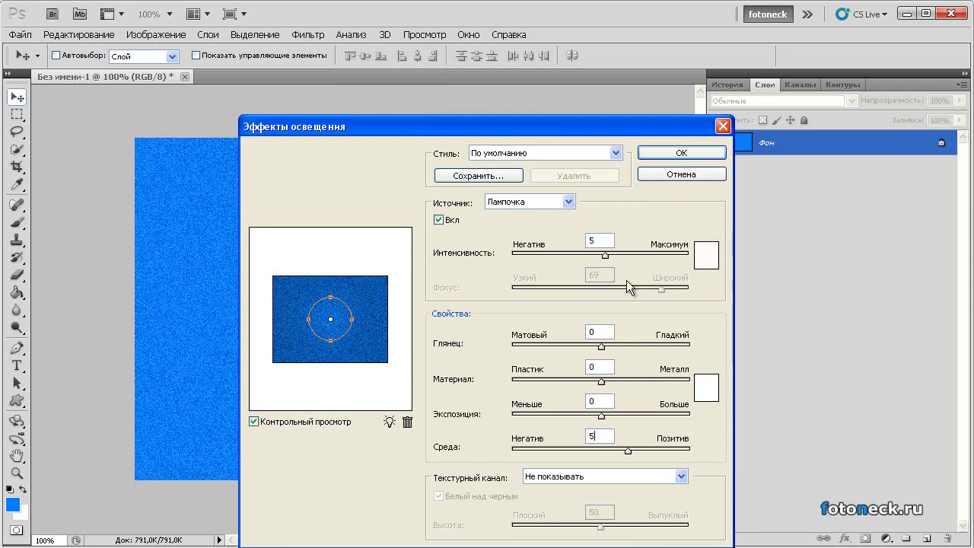
pyautogui.click(663, 155)
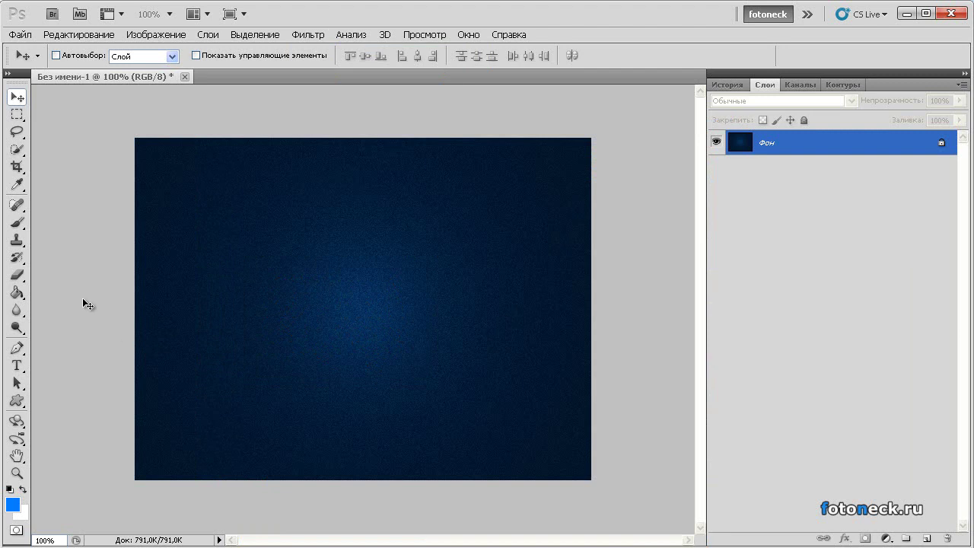
# Open the brush settings for the Brush tool and set the 20 px hard round tip's spacing to 100%.
pyautogui.moveTo(14, 226); pyautogui.dragTo(86, 222)
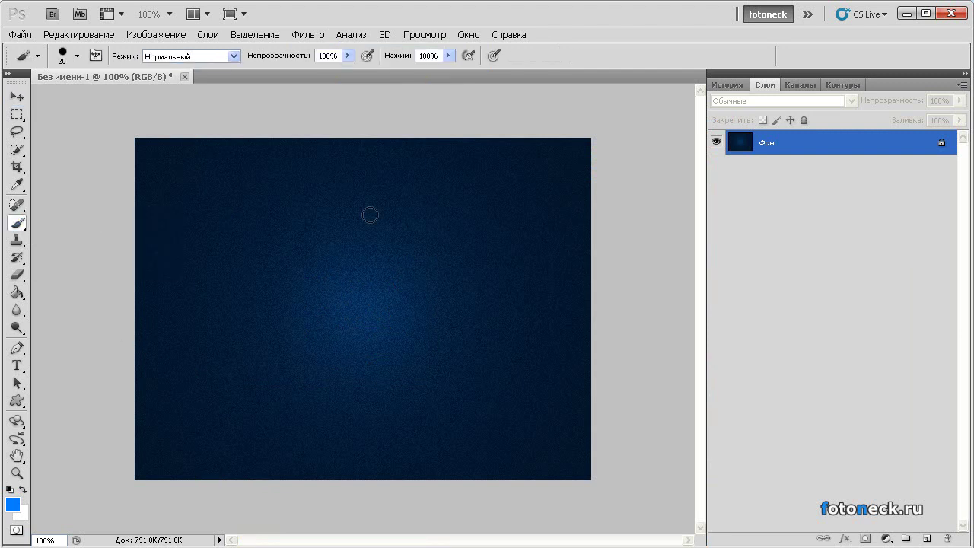
pyautogui.click(470, 35)
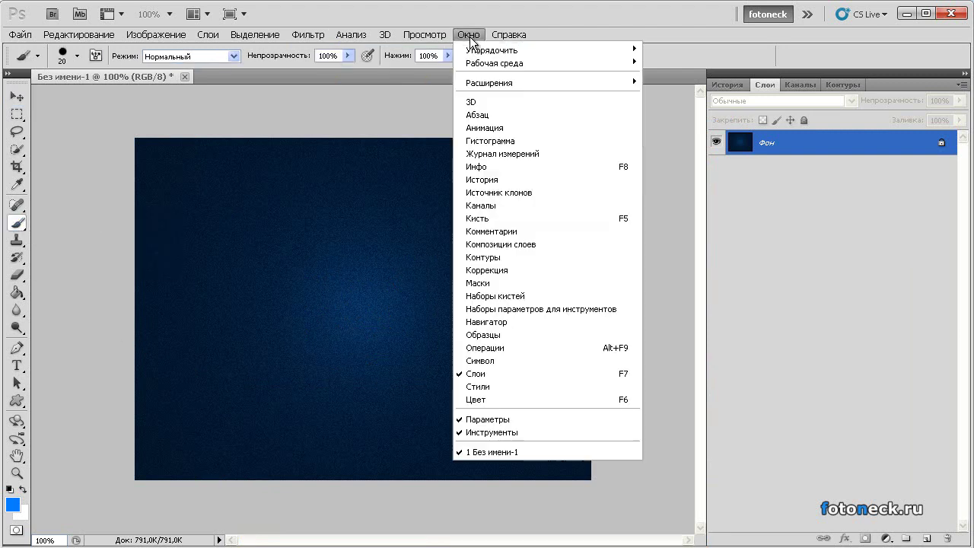
pyautogui.click(519, 219)
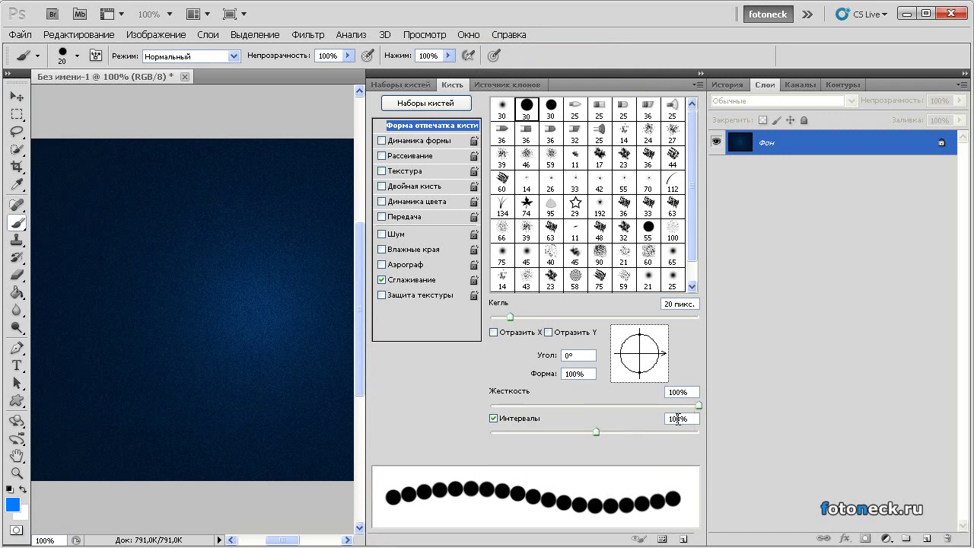
pyautogui.scroll(-8, 691, 423)
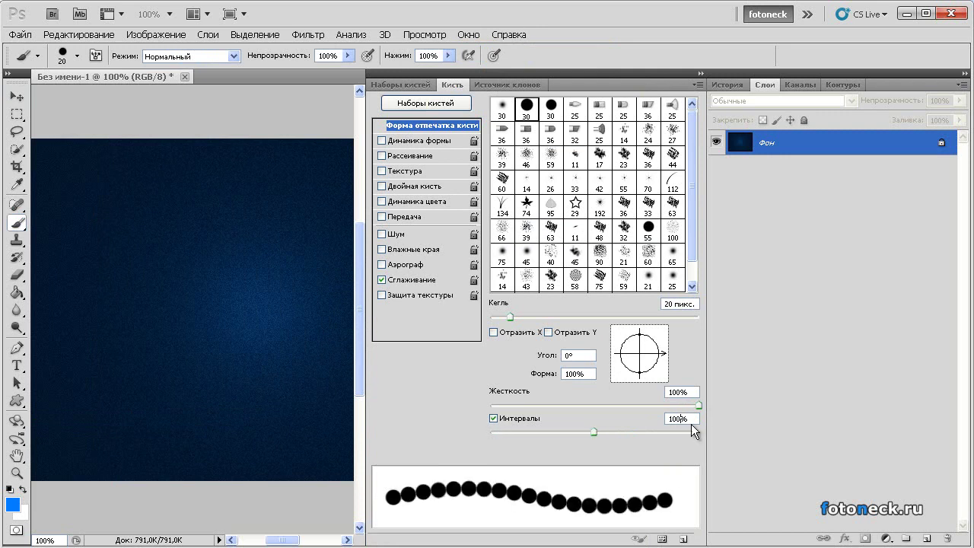
# Enable Shape Dynamics with 100% size jitter, Scattering at 500% and Color Dynamics with 100% foreground/background jitter, and collapse the brush settings.
pyautogui.click(439, 140)
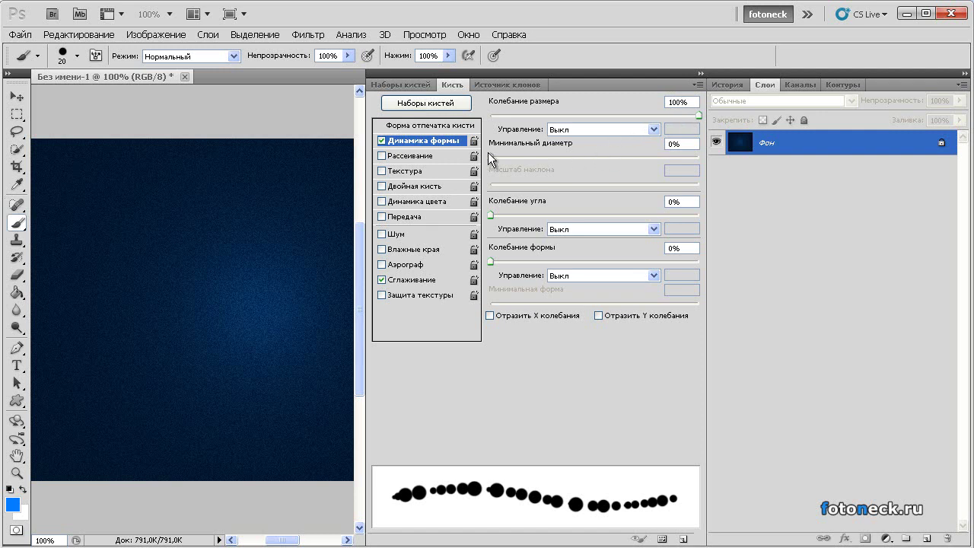
pyautogui.click(440, 154)
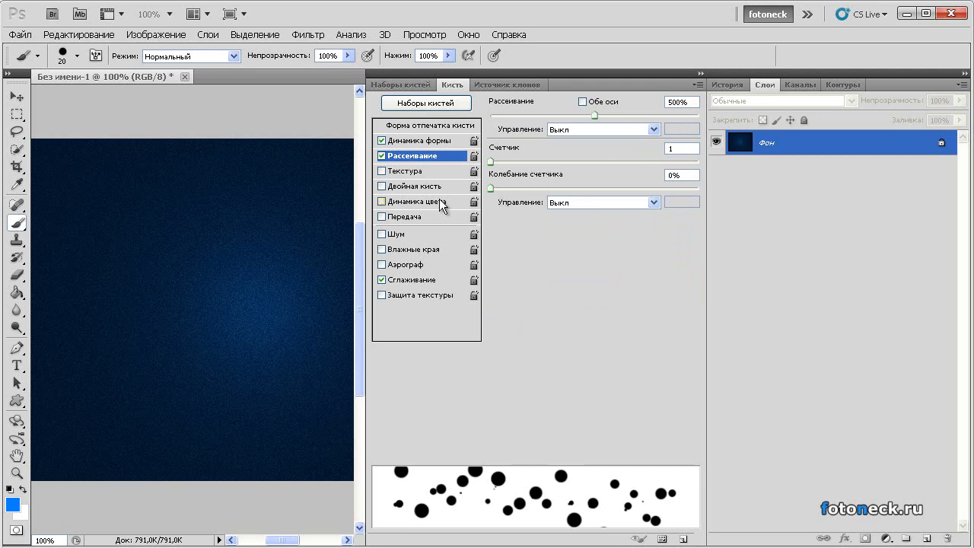
pyautogui.click(426, 202)
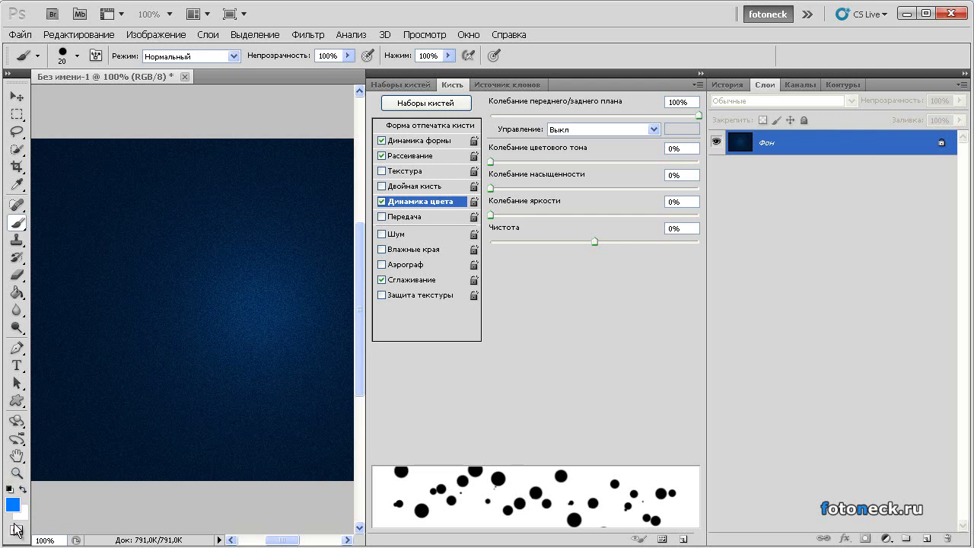
pyautogui.click(700, 79)
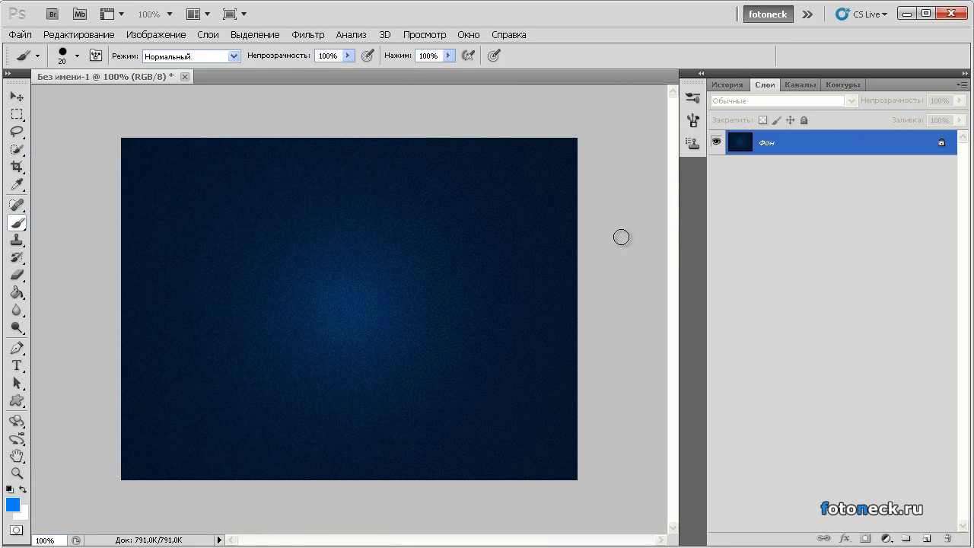
# Replace the Custom Shape tool's shapes with the complete set (Все) and enlarge the shape picker.
pyautogui.click(17, 401)
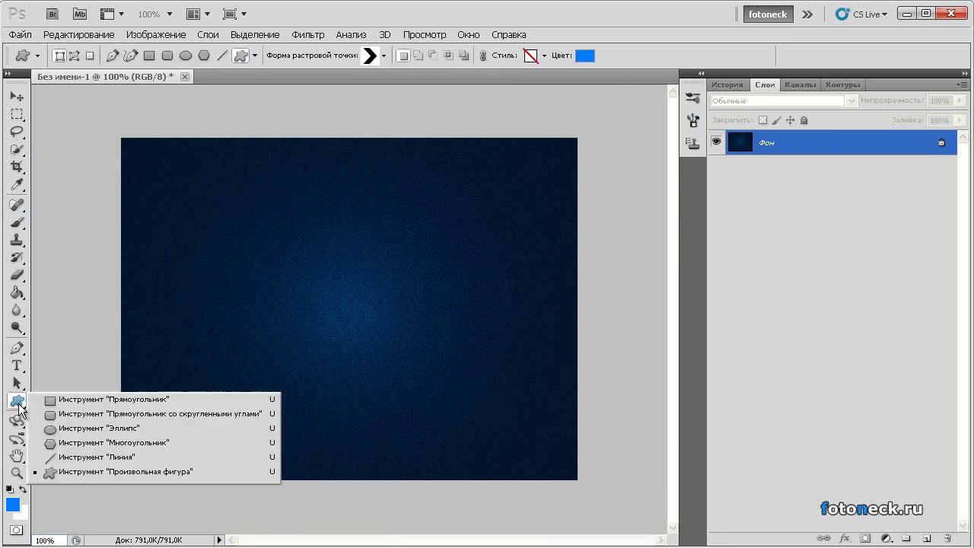
pyautogui.click(124, 473)
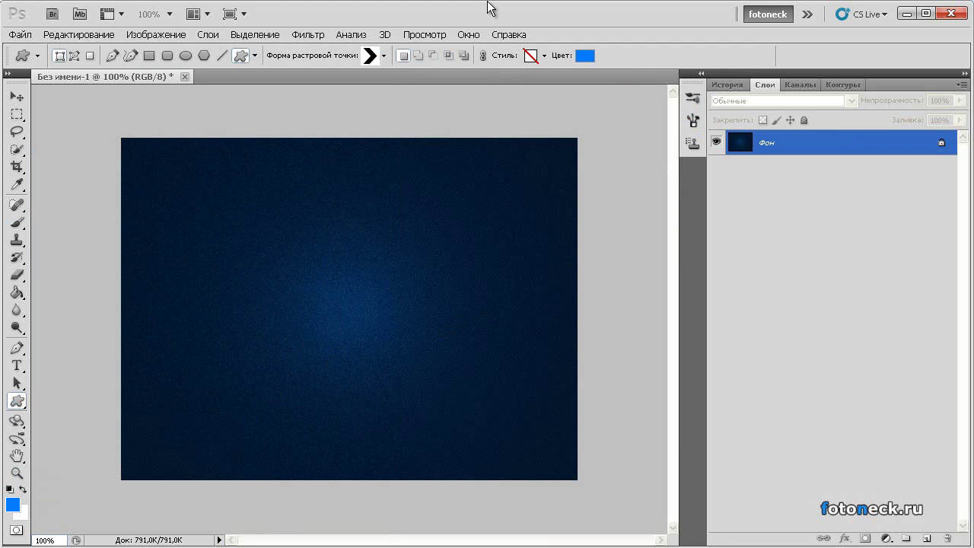
pyautogui.click(385, 55)
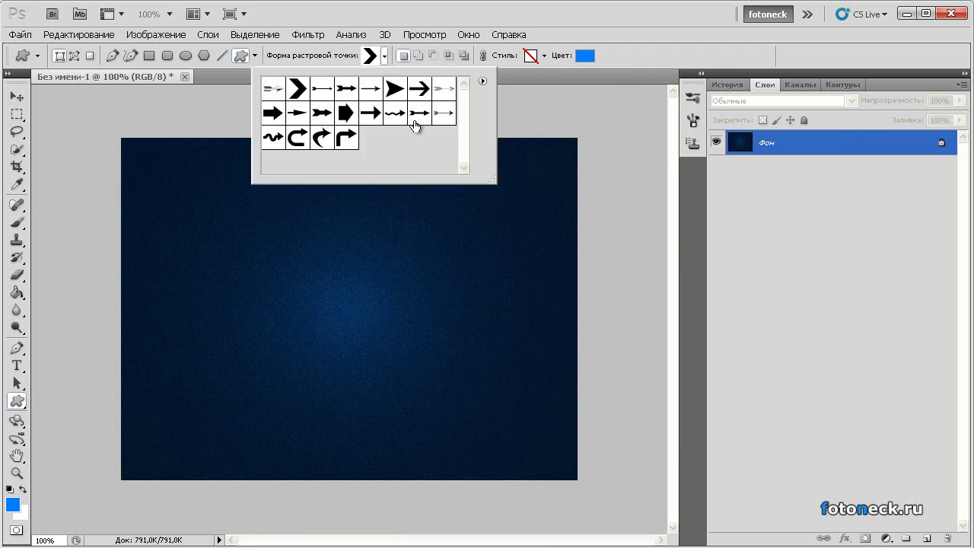
pyautogui.click(482, 80)
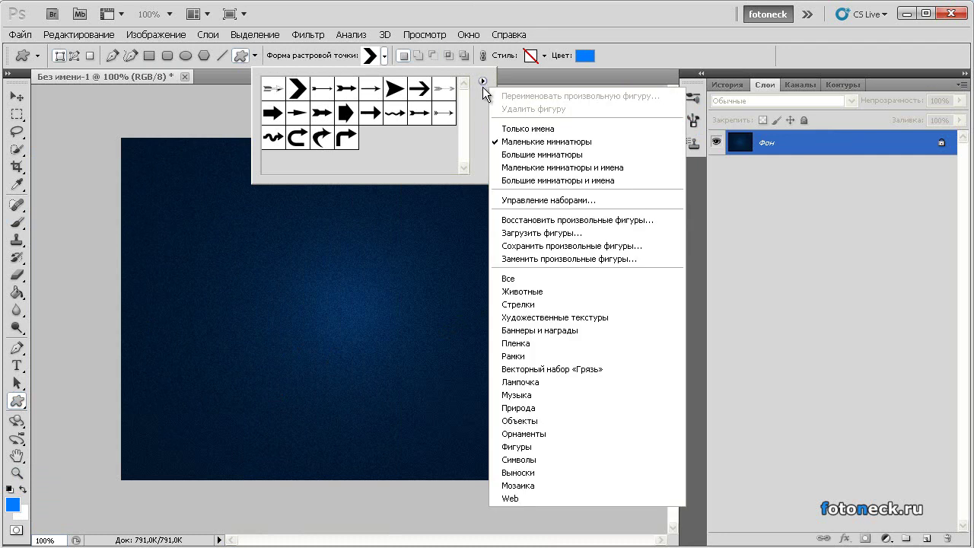
pyautogui.click(572, 278)
pyautogui.click(415, 226)
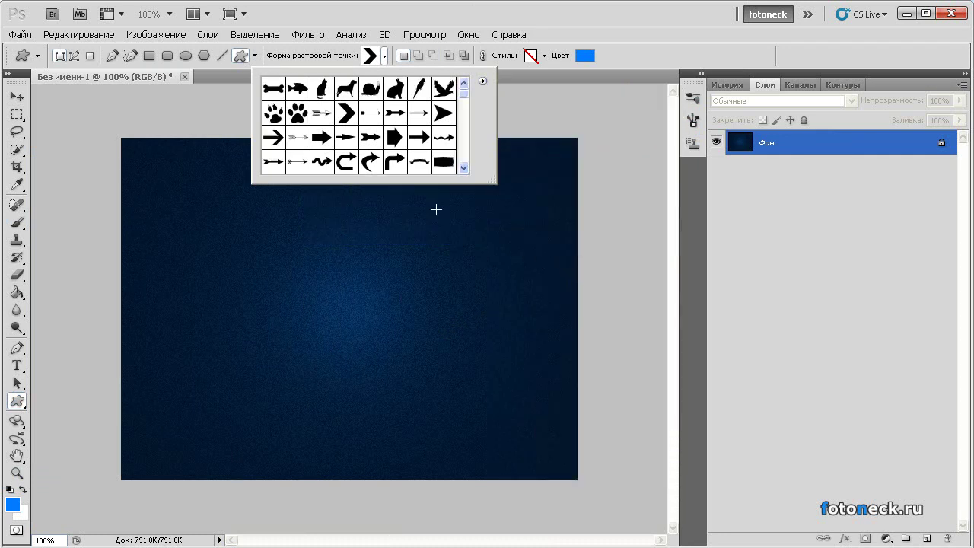
pyautogui.moveTo(492, 180); pyautogui.dragTo(589, 305)
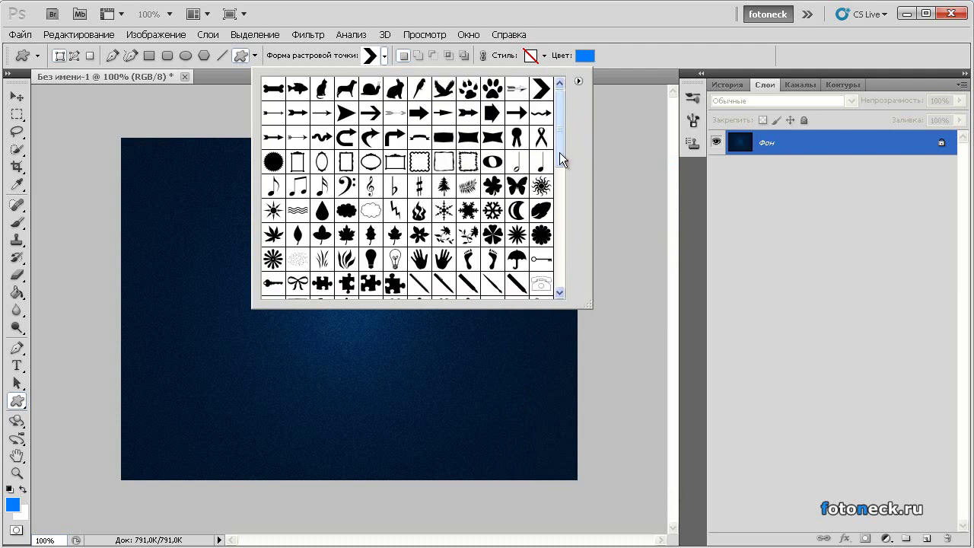
# Choose the butterfly custom shape and draw it large in the middle of the canvas as a blue shape layer.
pyautogui.moveTo(559, 153)
pyautogui.mouseDown()
pyautogui.moveTo(561, 199)
pyautogui.moveTo(558, 168)
pyautogui.mouseUp()
pyautogui.click(517, 126)
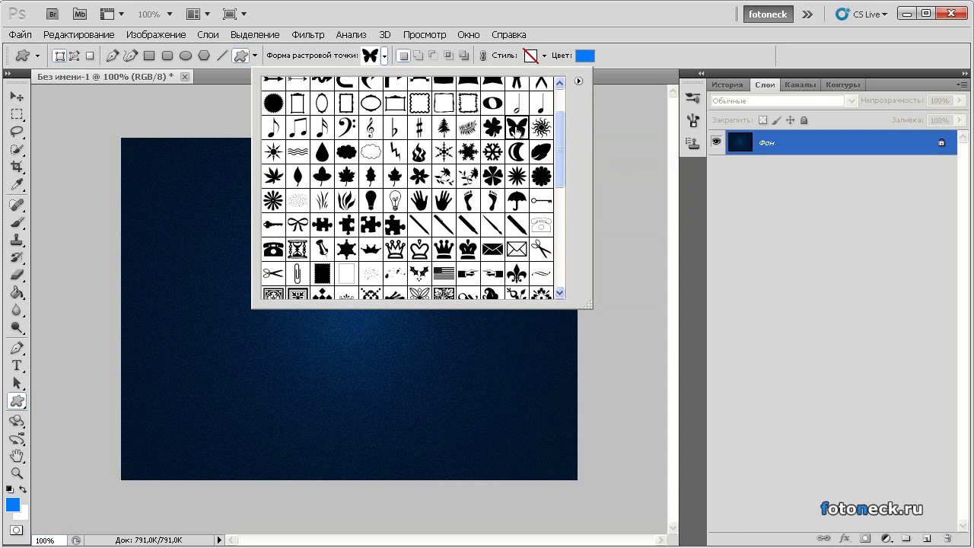
pyautogui.click(554, 32)
pyautogui.moveTo(217, 214); pyautogui.dragTo(470, 386)
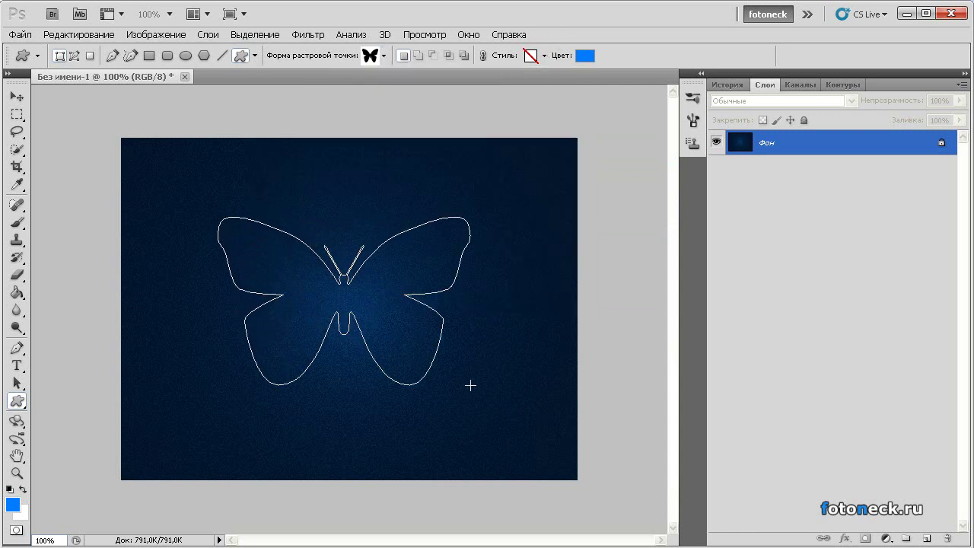
pyautogui.moveTo(470, 386)
pyautogui.mouseDown()
pyautogui.moveTo(503, 398)
pyautogui.moveTo(479, 398)
pyautogui.mouseUp()
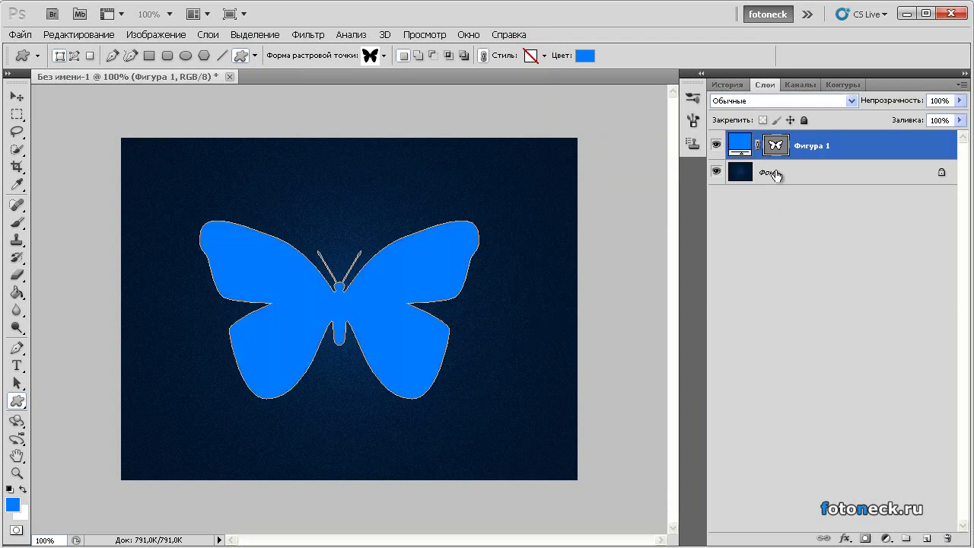
# Add a new layer, hide the butterfly shape layer, and paint scattered blue and white dots across the whole canvas with the brush.
pyautogui.hotkey('ctrl', 'shift', 'n')
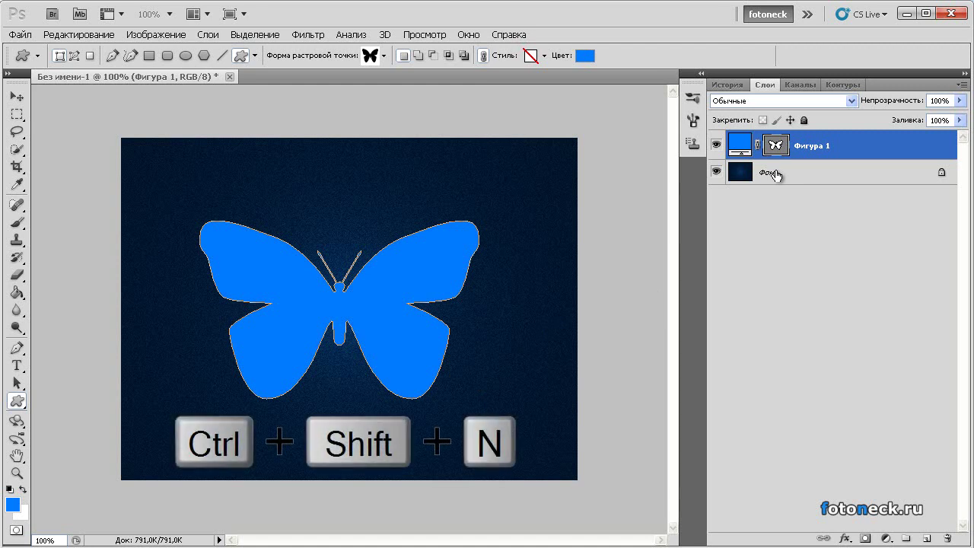
pyautogui.press('Return')
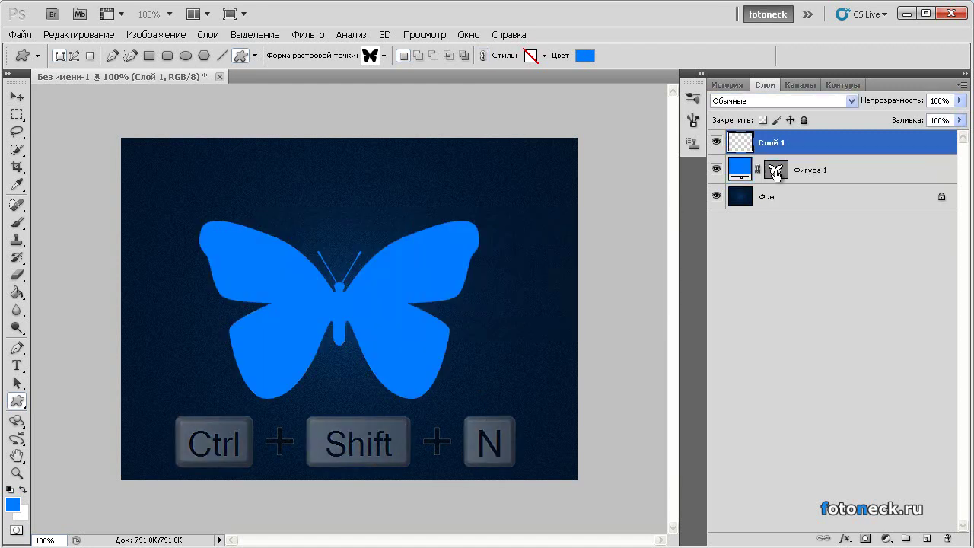
pyautogui.click(715, 172)
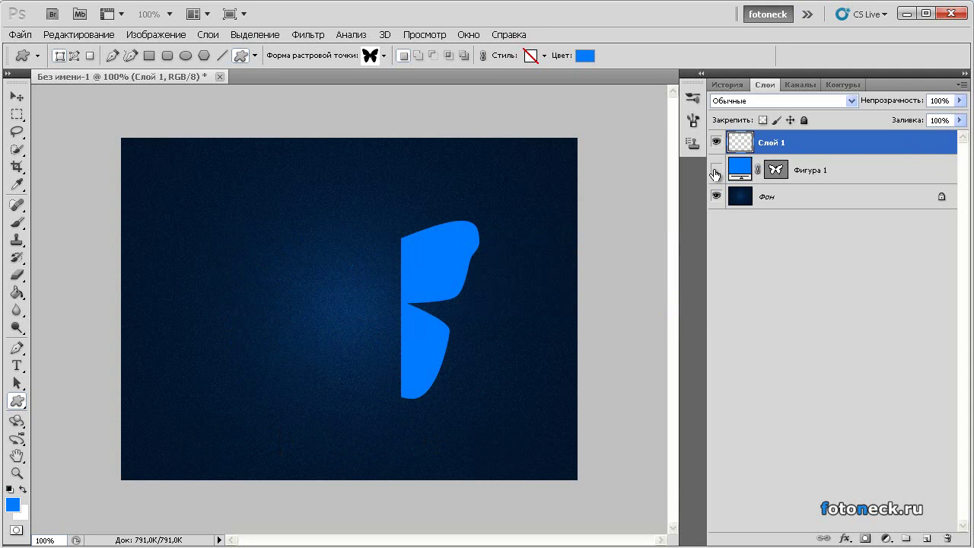
pyautogui.click(16, 222)
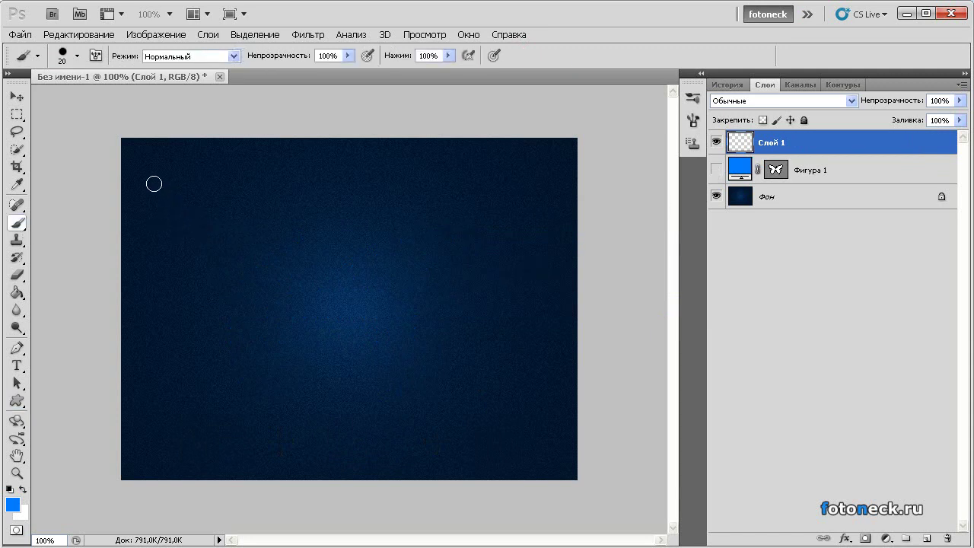
pyautogui.moveTo(105, 157)
pyautogui.mouseDown()
pyautogui.moveTo(365, 164)
pyautogui.moveTo(557, 185)
pyautogui.moveTo(550, 220)
pyautogui.moveTo(135, 213)
pyautogui.moveTo(152, 259)
pyautogui.moveTo(319, 264)
pyautogui.moveTo(425, 253)
pyautogui.moveTo(562, 265)
pyautogui.moveTo(565, 302)
pyautogui.moveTo(287, 310)
pyautogui.moveTo(132, 296)
pyautogui.moveTo(91, 342)
pyautogui.moveTo(194, 360)
pyautogui.moveTo(473, 337)
pyautogui.moveTo(572, 359)
pyautogui.moveTo(494, 395)
pyautogui.moveTo(236, 396)
pyautogui.moveTo(142, 425)
pyautogui.moveTo(290, 438)
pyautogui.moveTo(540, 432)
pyautogui.moveTo(569, 458)
pyautogui.mouseUp()
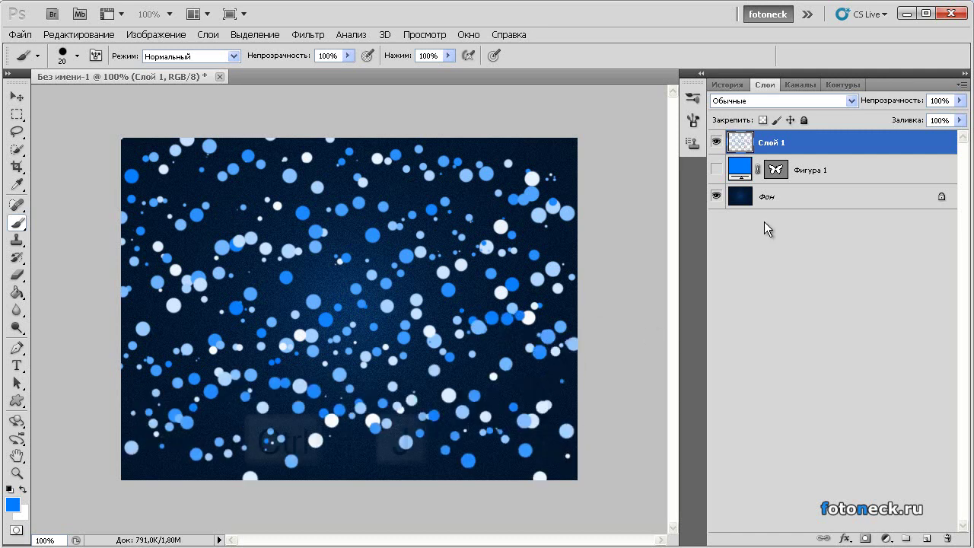
# Duplicate the dots layer, hide the original, and delete the copy's dots outside the butterfly using the shape's inverted selection.
pyautogui.hotkey('ctrl', 'j')
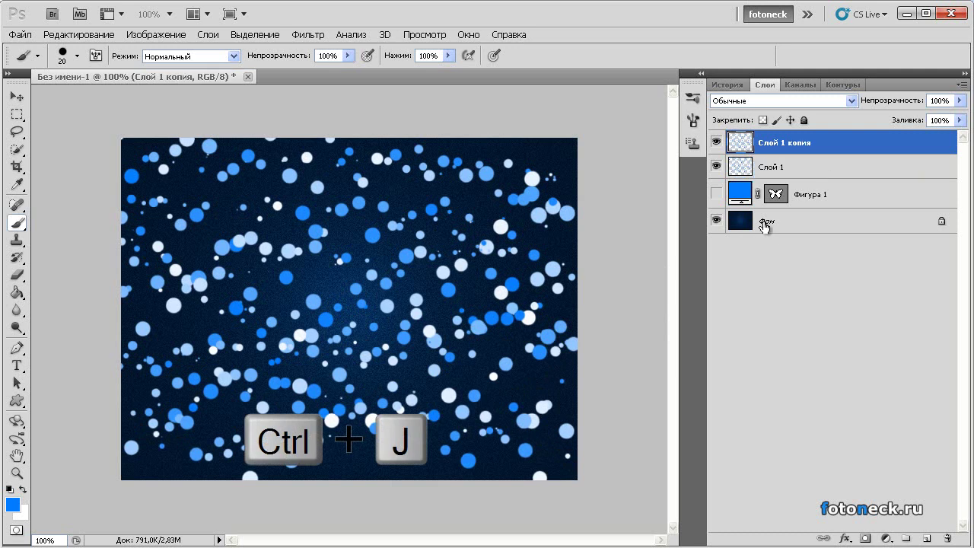
pyautogui.click(716, 166)
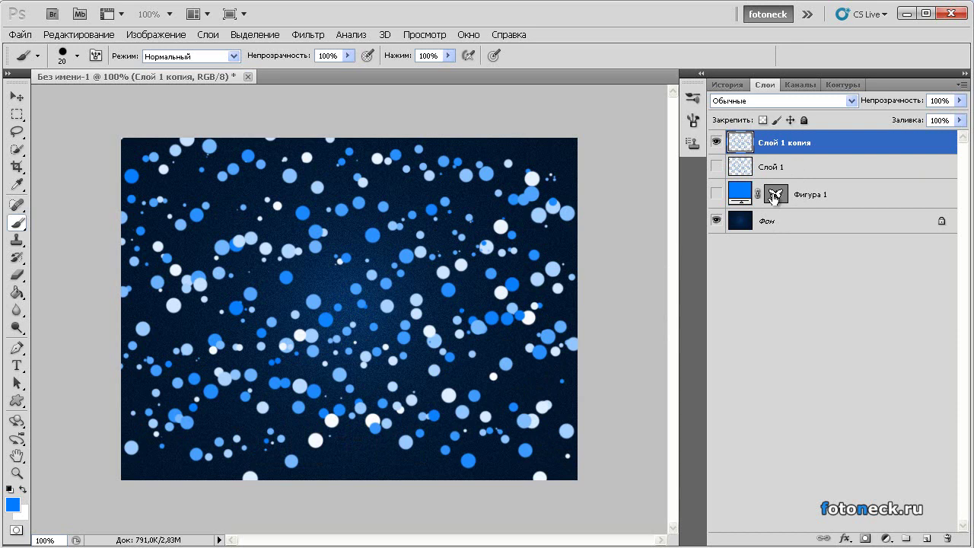
pyautogui.press('ctrl')
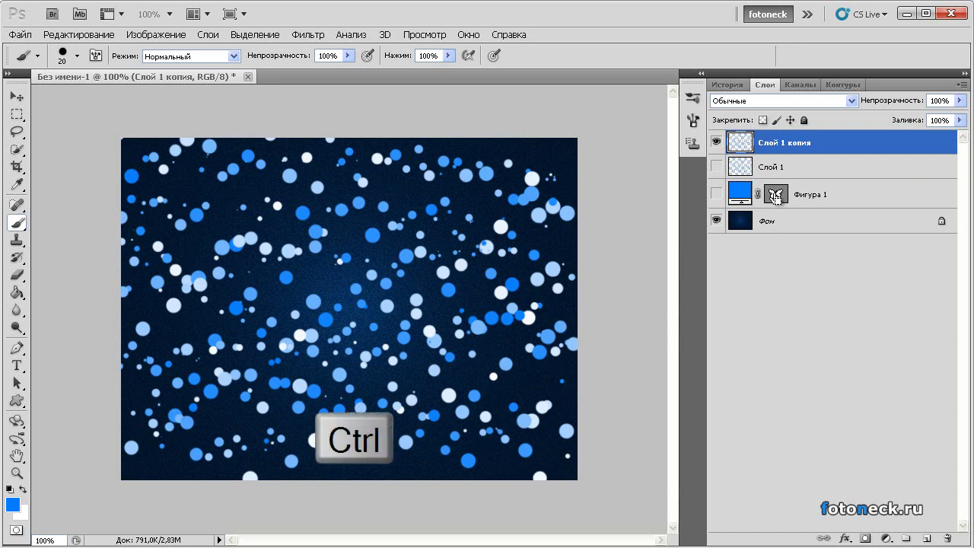
pyautogui.keyDown('ctrl'); pyautogui.click(774, 196); pyautogui.keyUp('ctrl')
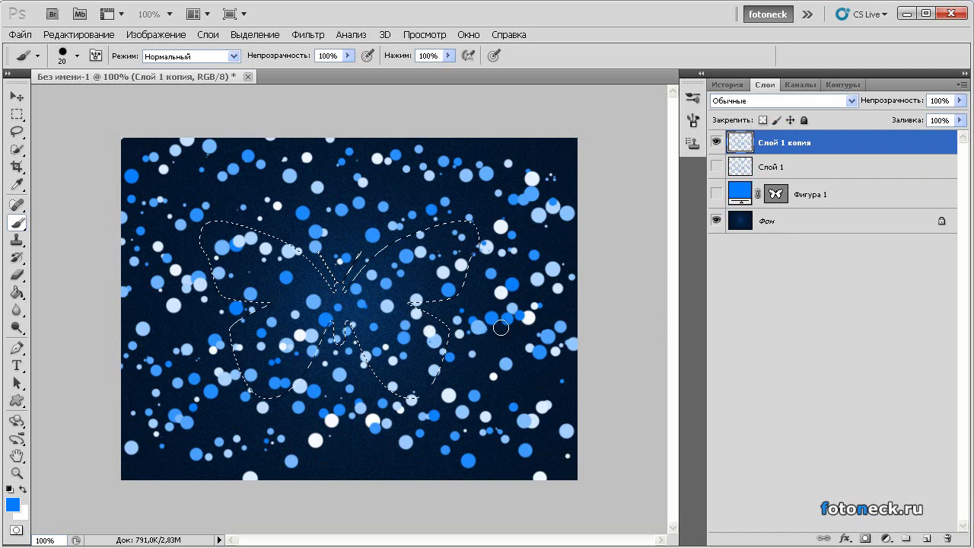
pyautogui.hotkey('ctrl', 'shift', 'i')
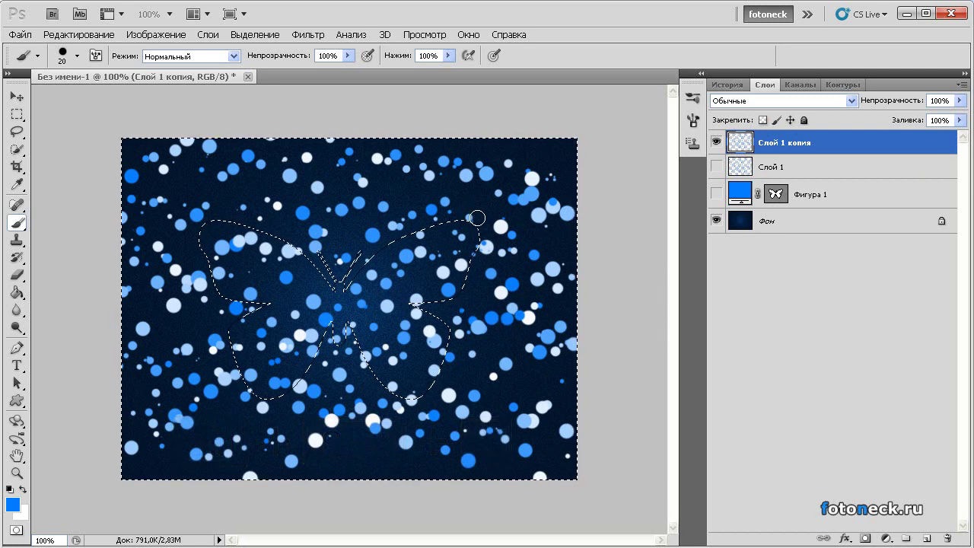
pyautogui.press('Delete')
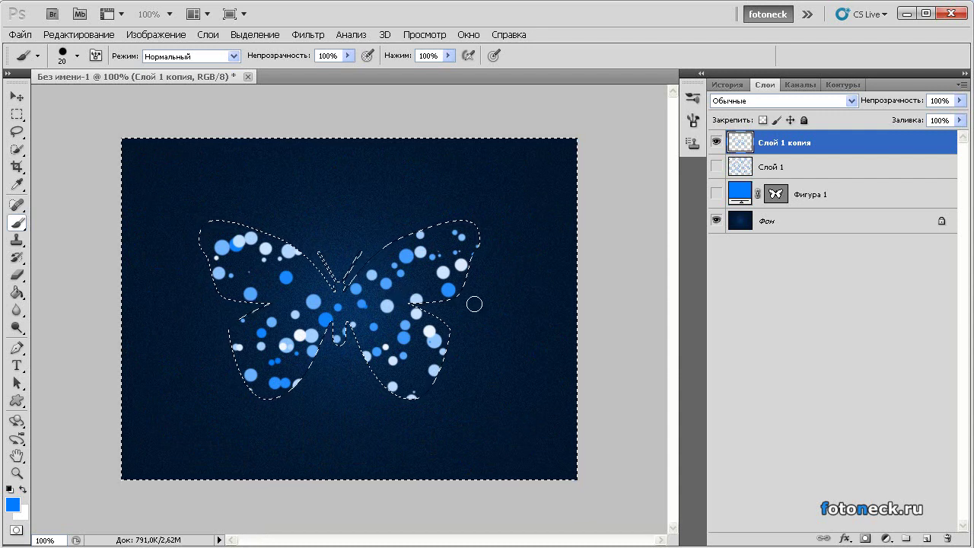
# Outline the butterfly selection on a new layer with a 1 px white (ffffff) inside stroke and clear the selection.
pyautogui.hotkey('ctrl', 'shift', 'n')
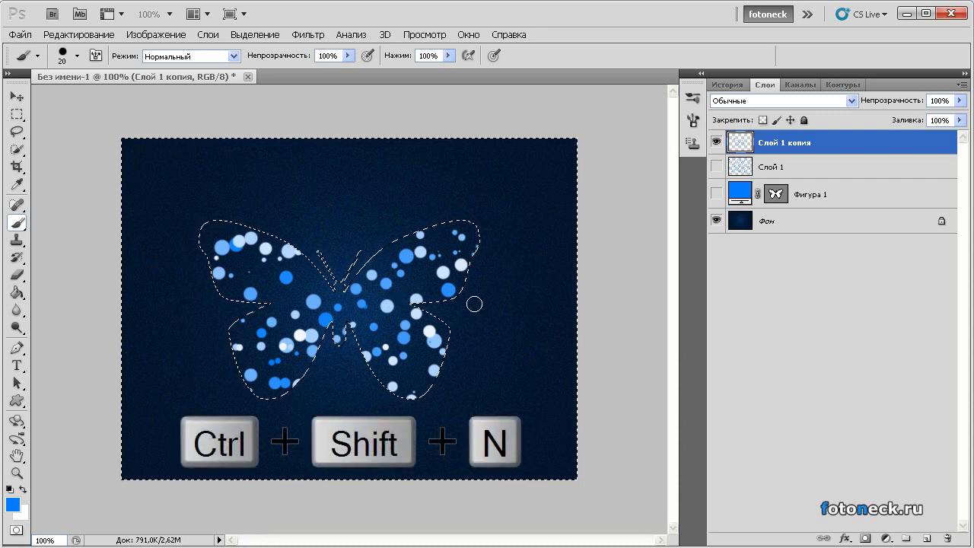
pyautogui.press('Return')
pyautogui.hotkey('ctrl', 'shift', 'i')
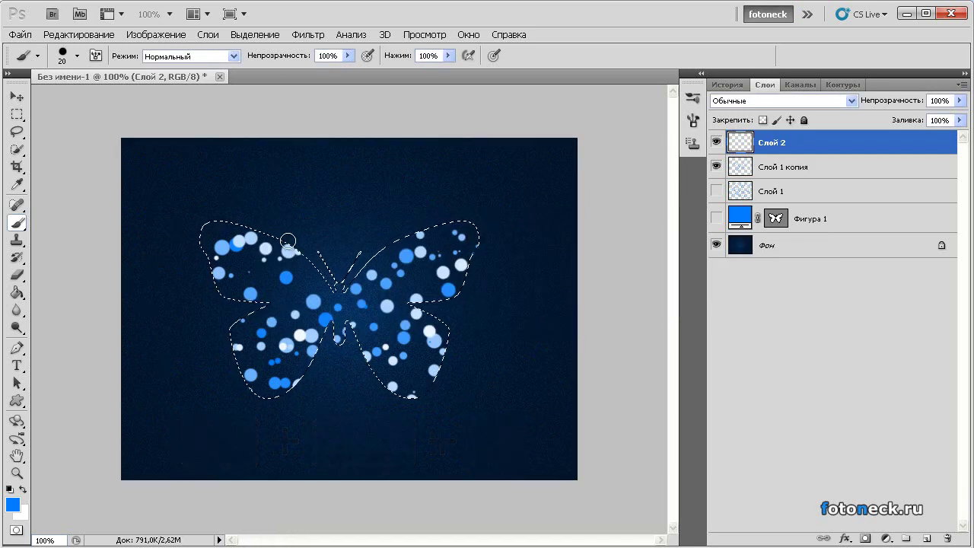
pyautogui.click(84, 31)
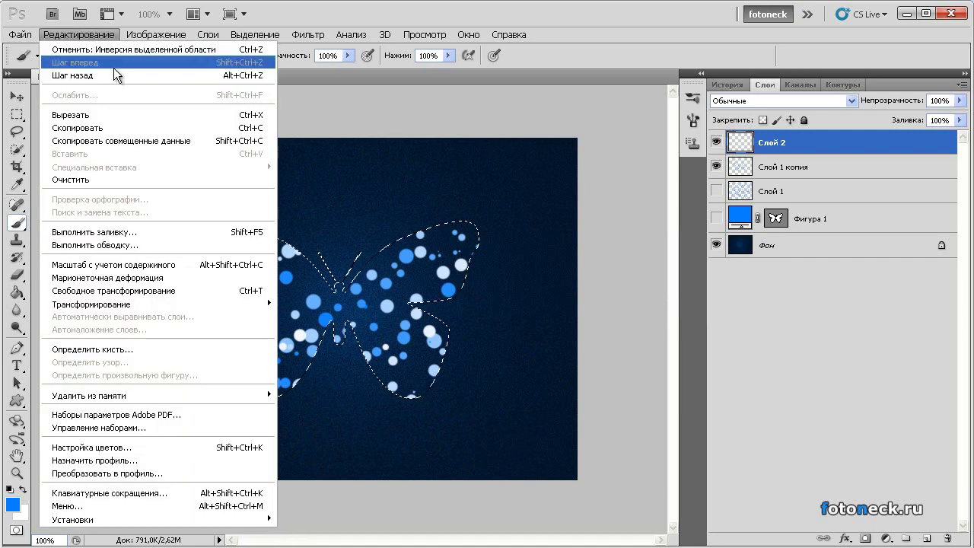
pyautogui.click(169, 252)
pyautogui.click(547, 329)
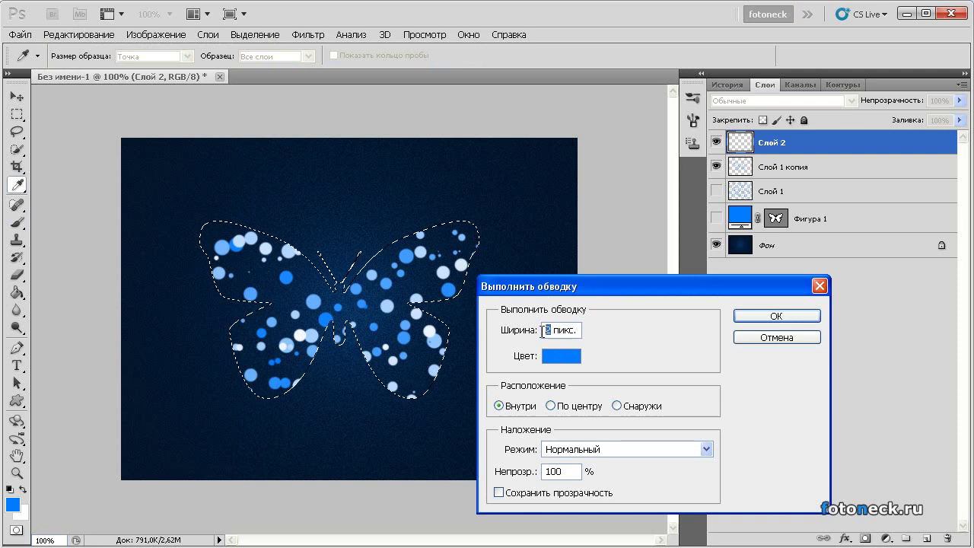
pyautogui.click(563, 356)
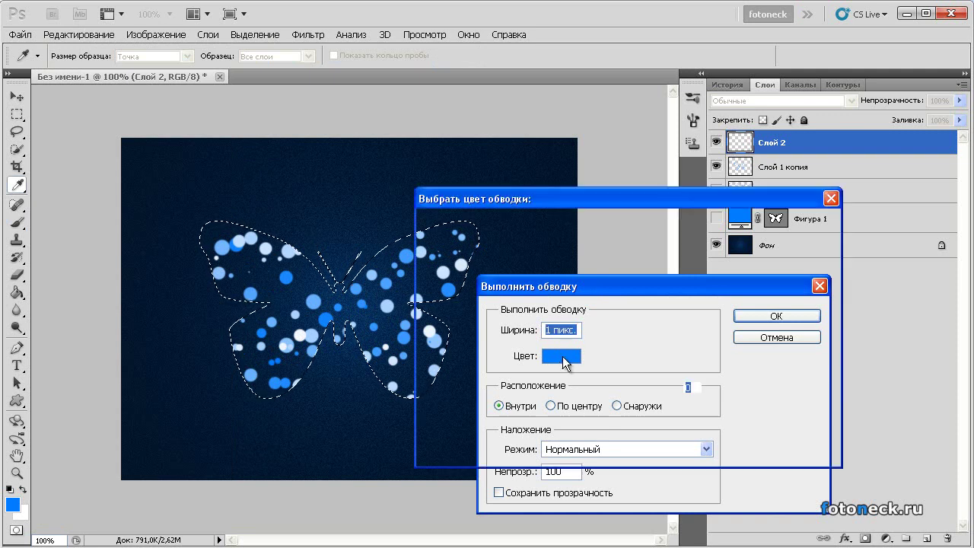
pyautogui.moveTo(471, 297); pyautogui.dragTo(423, 229)
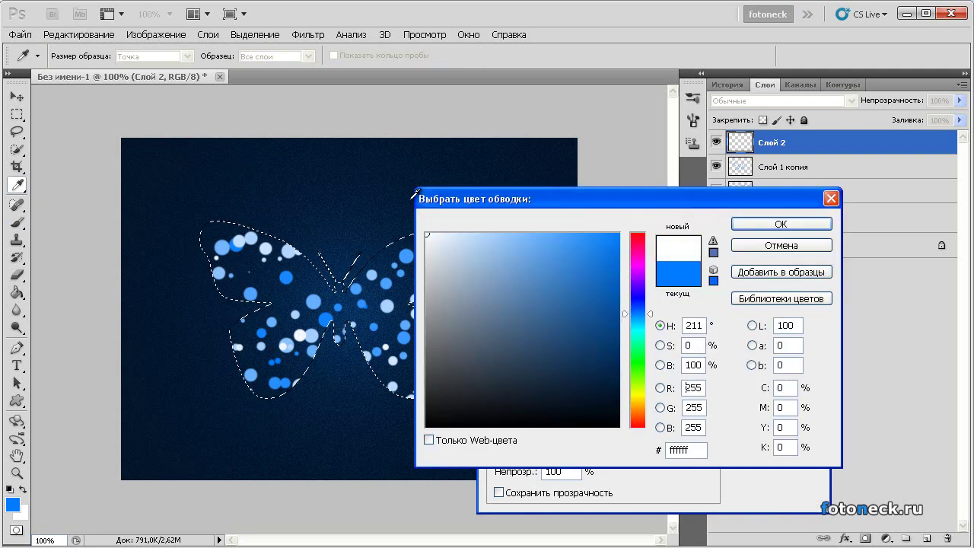
pyautogui.click(798, 229)
pyautogui.click(778, 313)
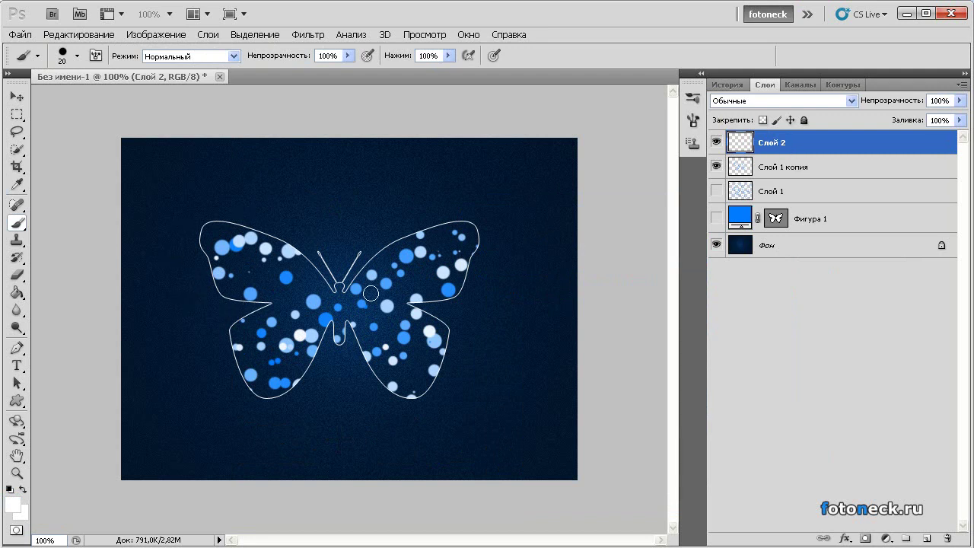
# Add an Outer Glow (Внешнее свечение) in colour 007bfe with a size of 10 px to the butterfly outline layer.
pyautogui.click(845, 539)
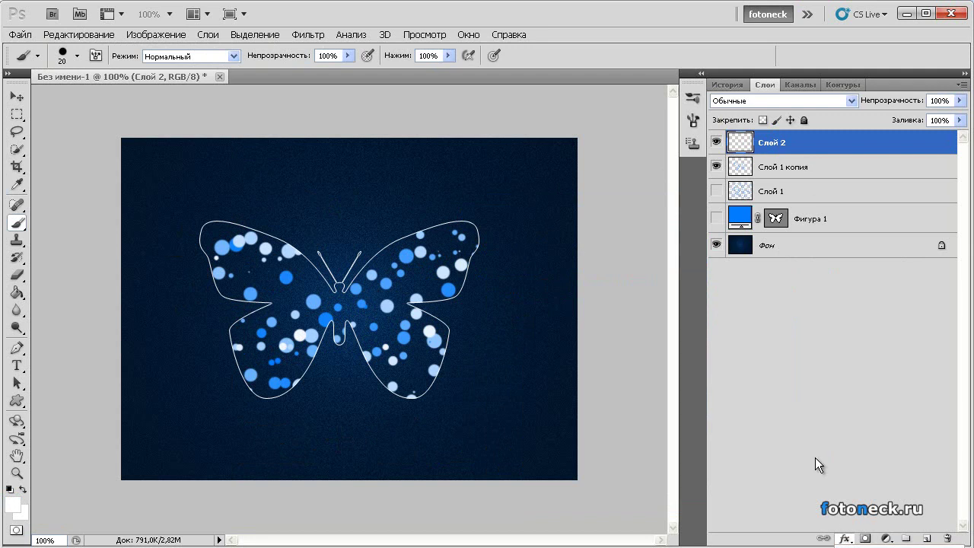
pyautogui.moveTo(508, 358); pyautogui.dragTo(432, 174)
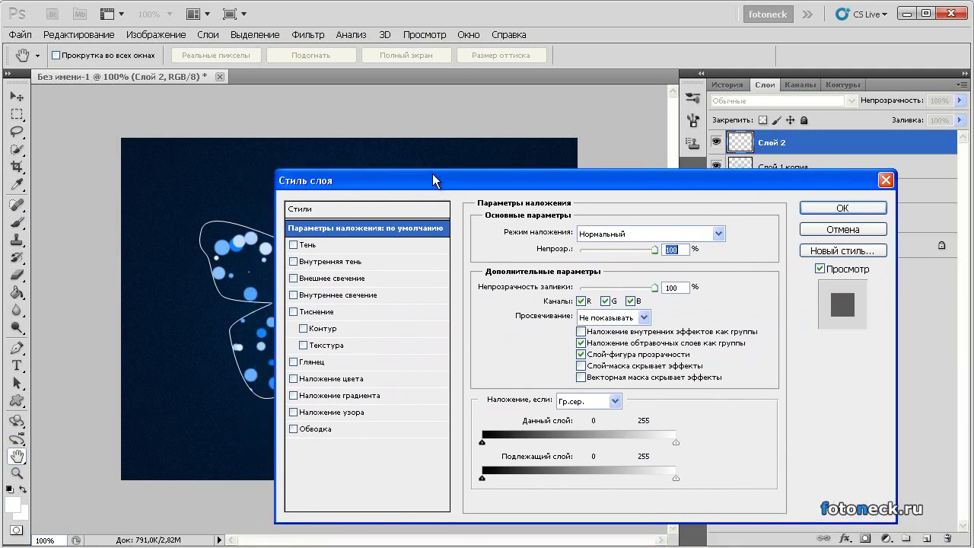
pyautogui.click(351, 288)
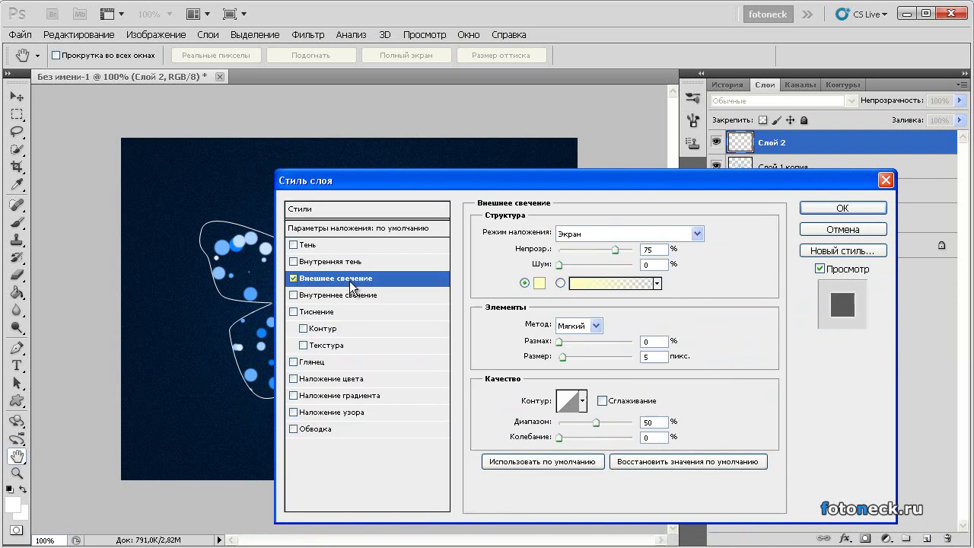
pyautogui.click(540, 285)
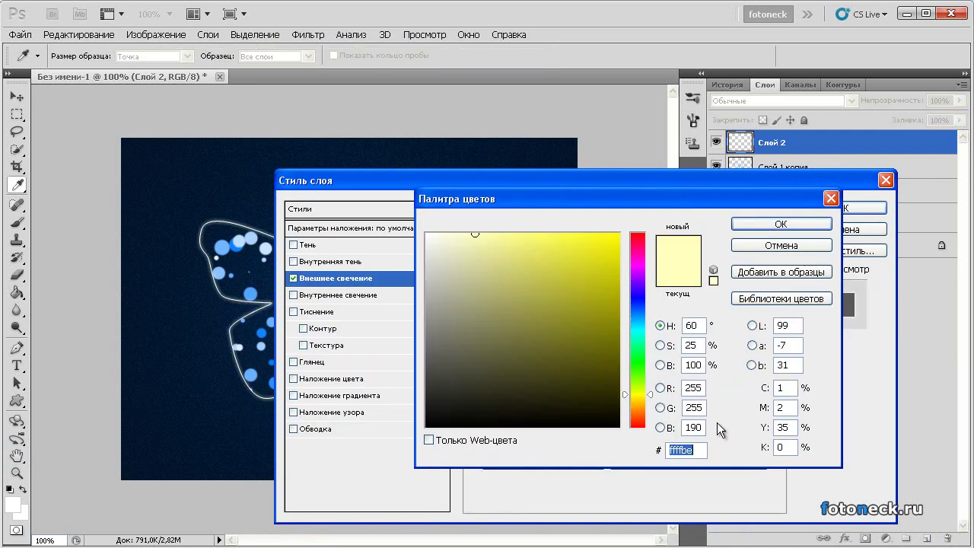
pyautogui.write('007')
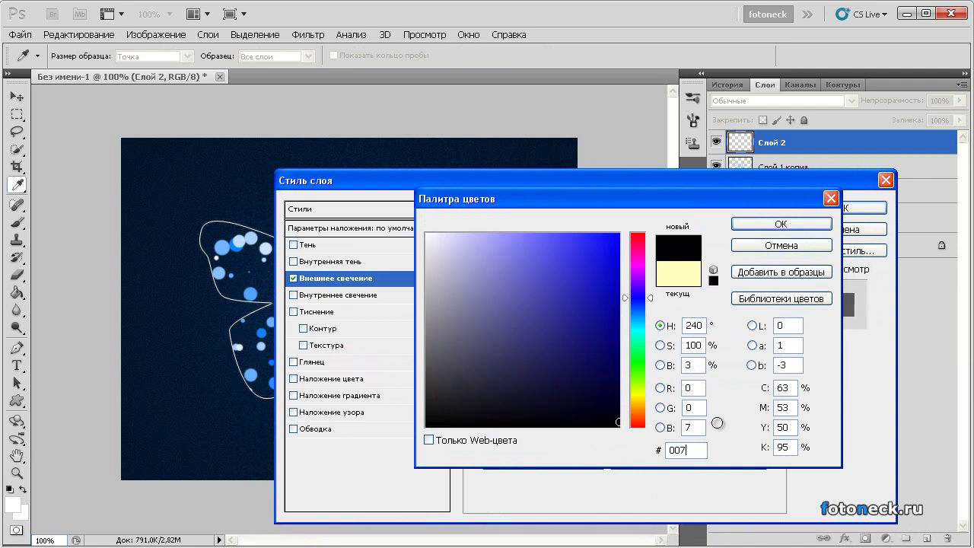
pyautogui.write('bfe')
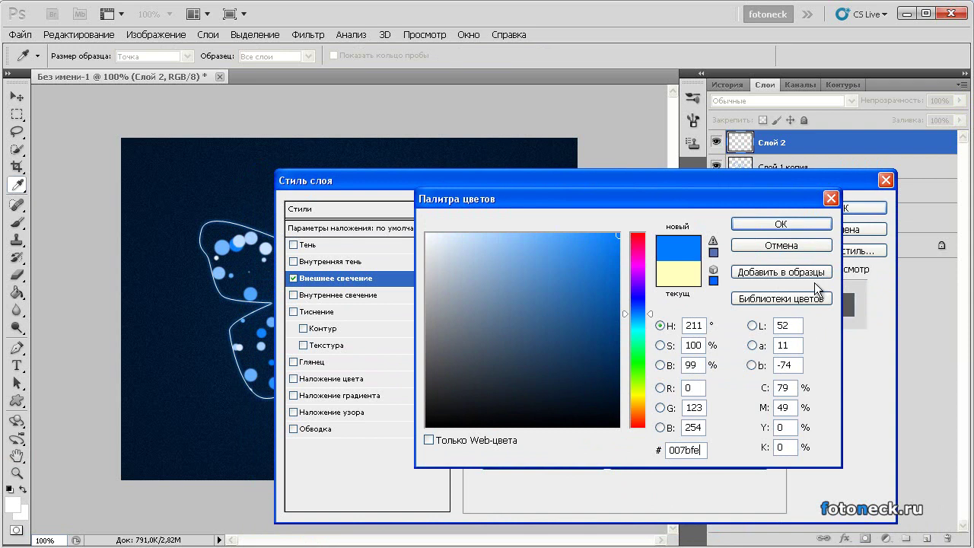
pyautogui.click(789, 222)
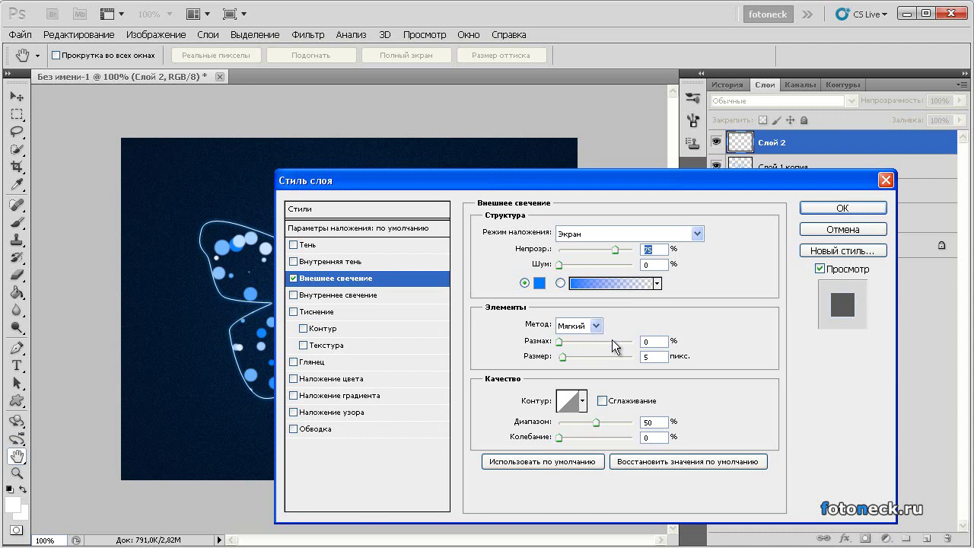
pyautogui.click(650, 357)
pyautogui.write('10')
pyautogui.click(839, 209)
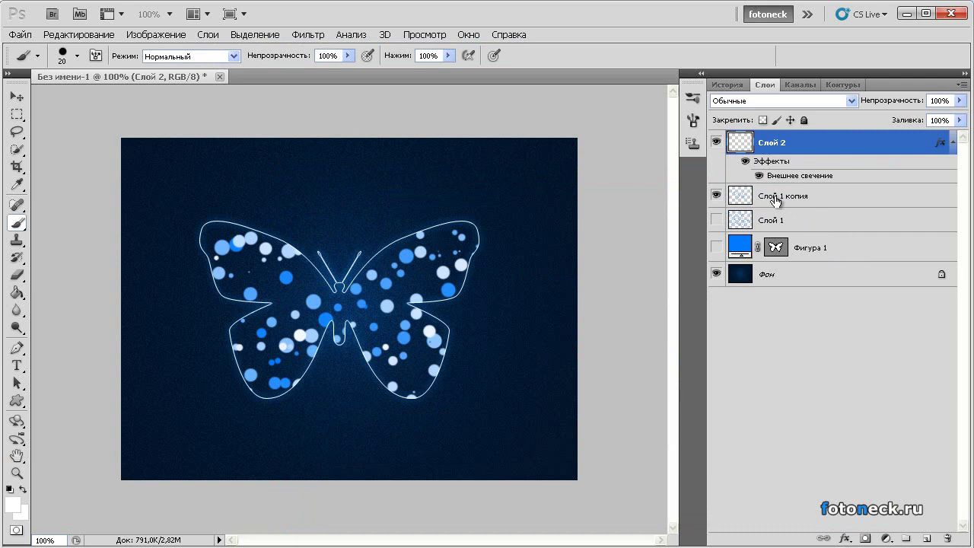
# Show the original dots layer Слой 1, desaturate it, and set its Levels inputs to 133, 0.80 and 255.
pyautogui.click(773, 221)
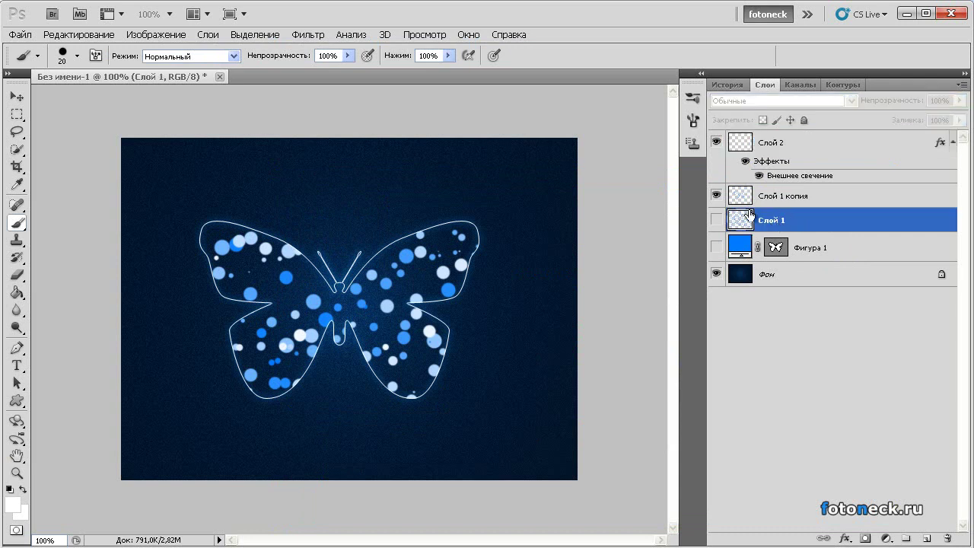
pyautogui.click(718, 221)
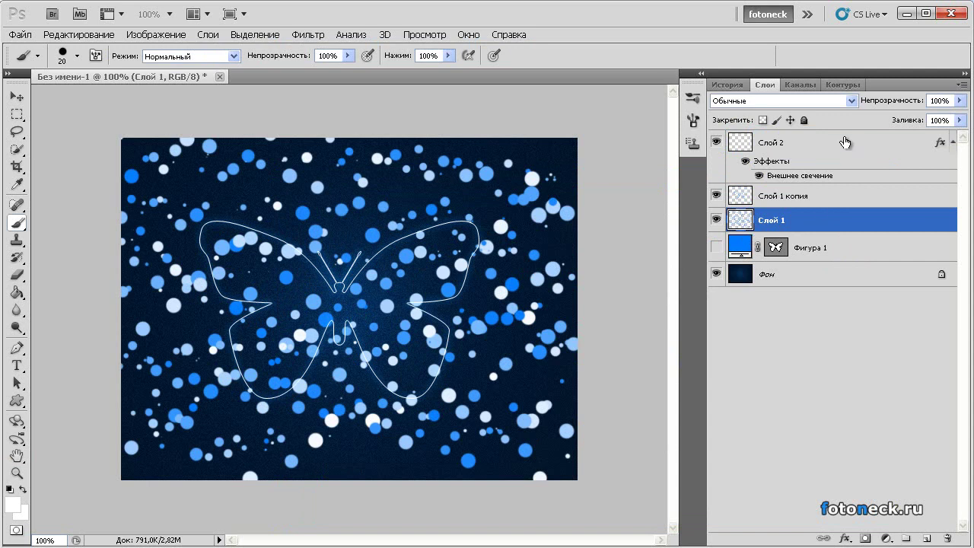
pyautogui.hotkey('ctrl', 'shift', 'u')
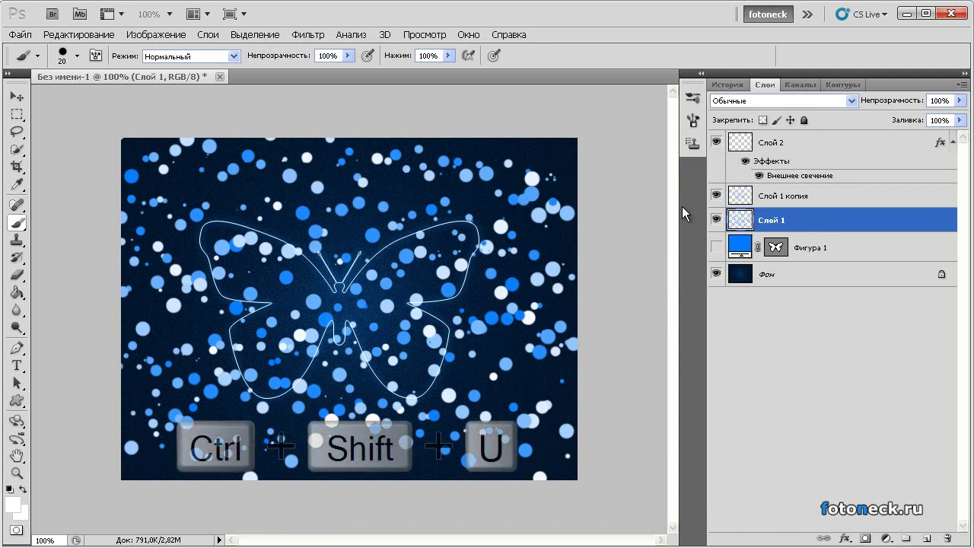
pyautogui.hotkey('ctrl', 'l')
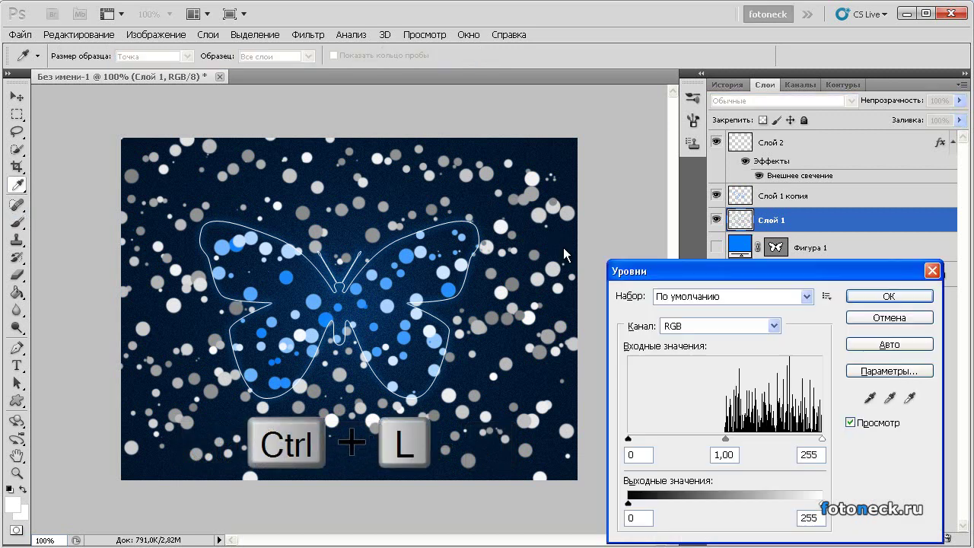
pyautogui.moveTo(806, 281); pyautogui.dragTo(688, 192)
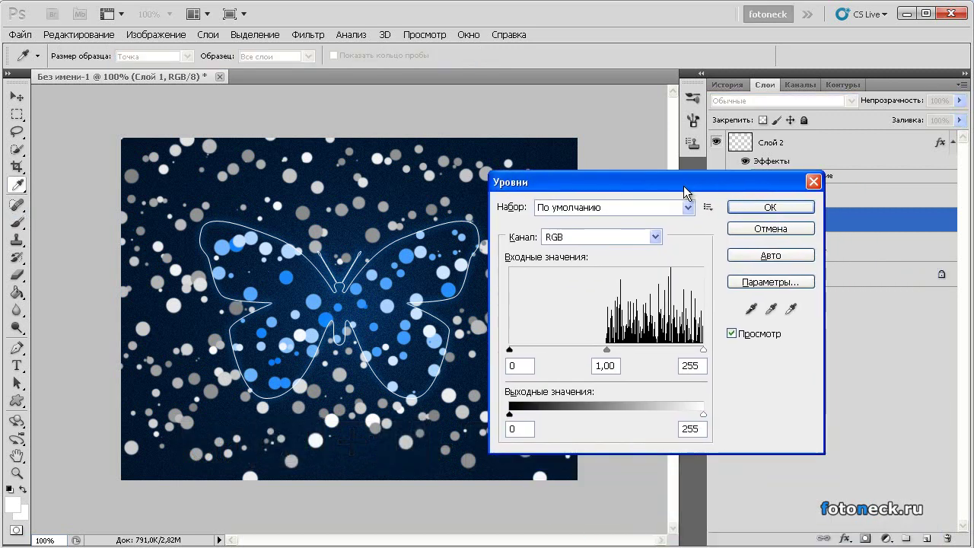
pyautogui.moveTo(509, 346); pyautogui.dragTo(664, 350)
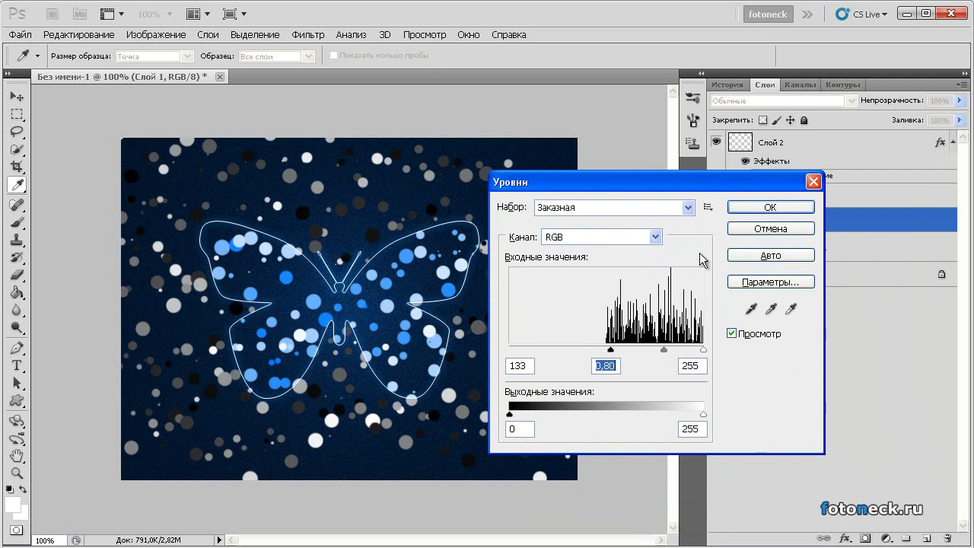
pyautogui.click(749, 208)
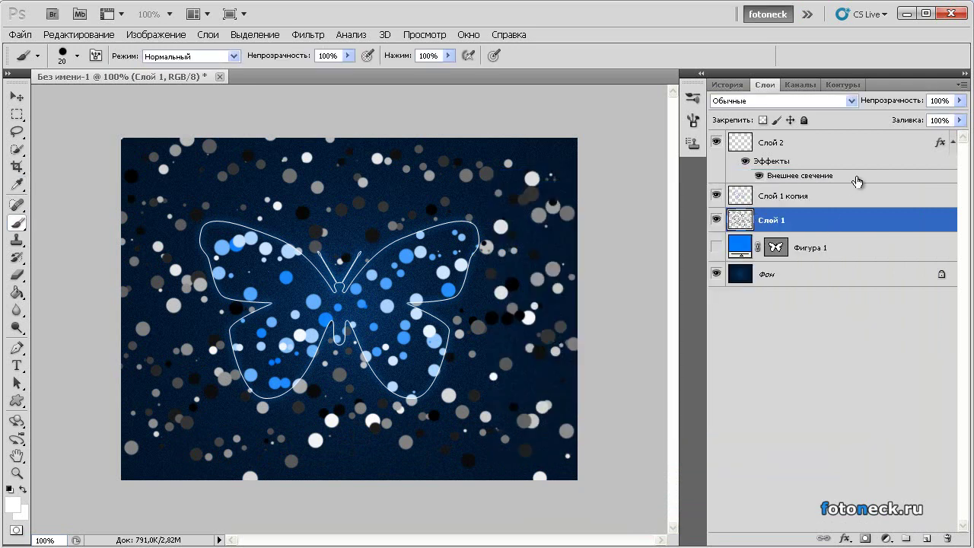
# Set Слой 1 to the Soft Light (Мягкий свет) blend mode at 60% opacity, and hide the panels with the Move tool active.
pyautogui.click(852, 101)
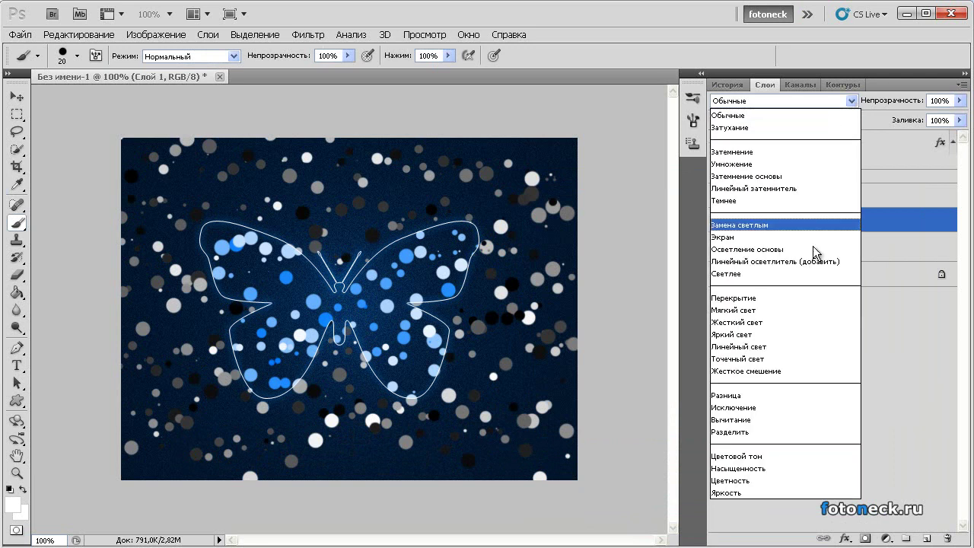
pyautogui.click(776, 312)
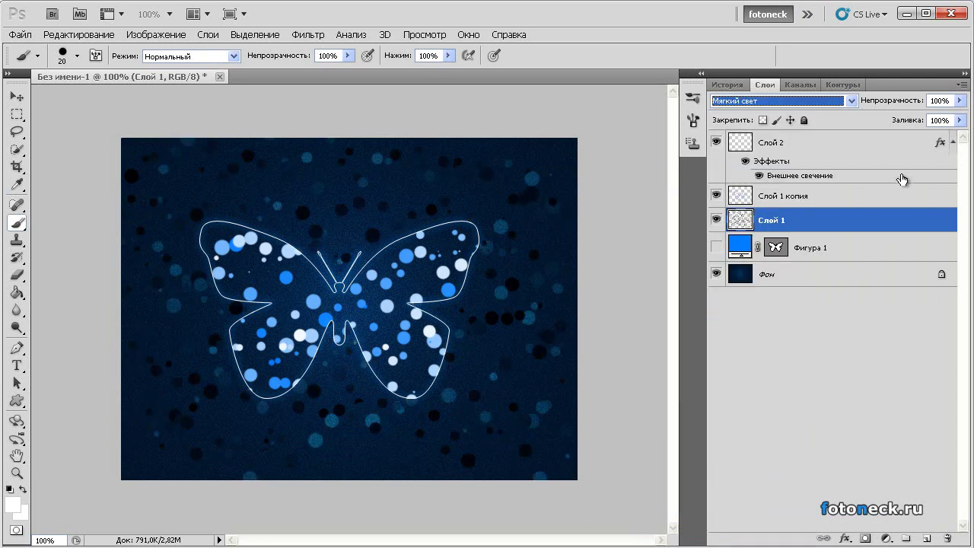
pyautogui.click(936, 101)
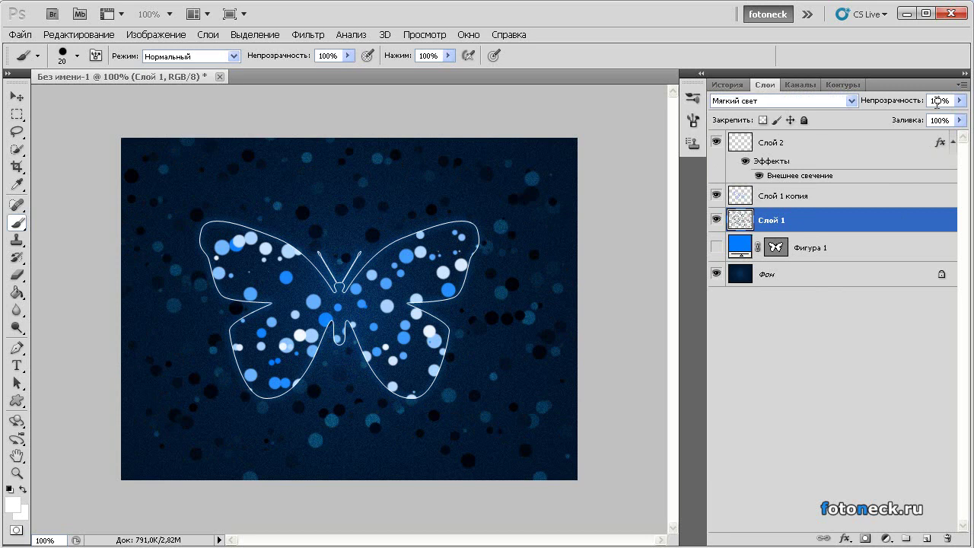
pyautogui.write('60')
pyautogui.click(842, 201)
pyautogui.click(826, 221)
pyautogui.press('5')
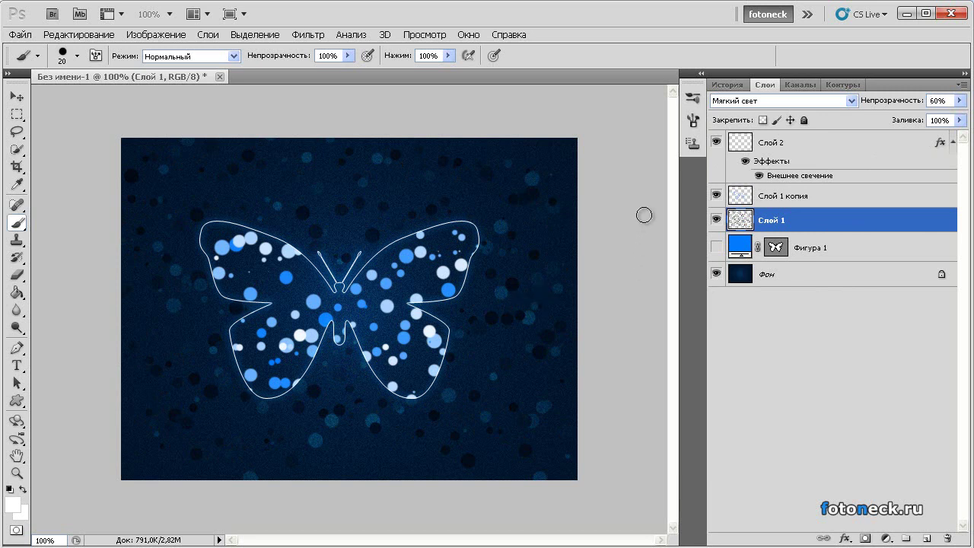
pyautogui.press('v')
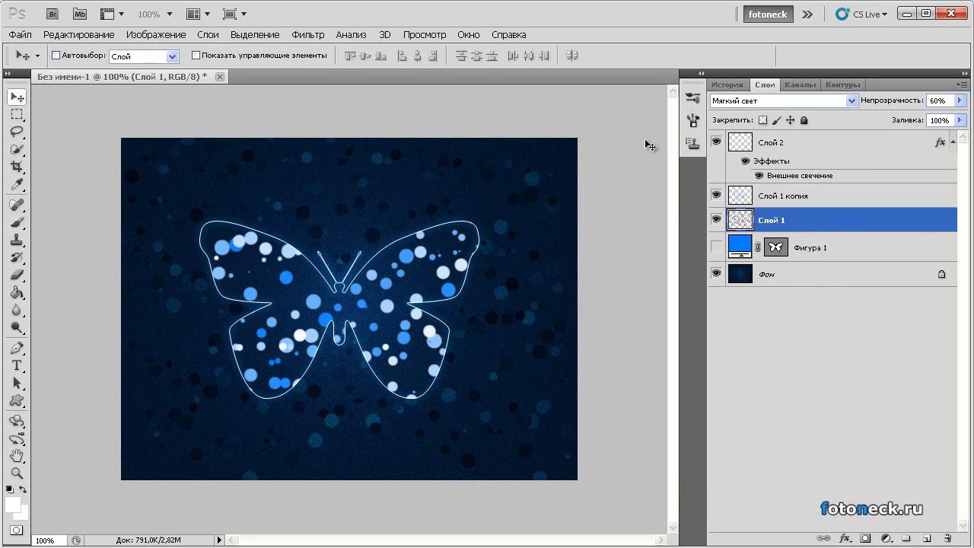
pyautogui.press('Tab')
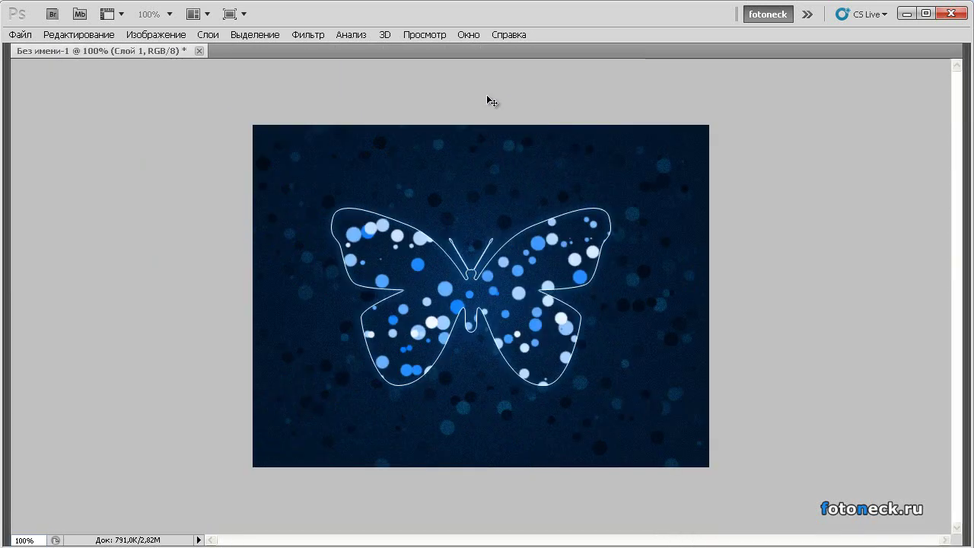